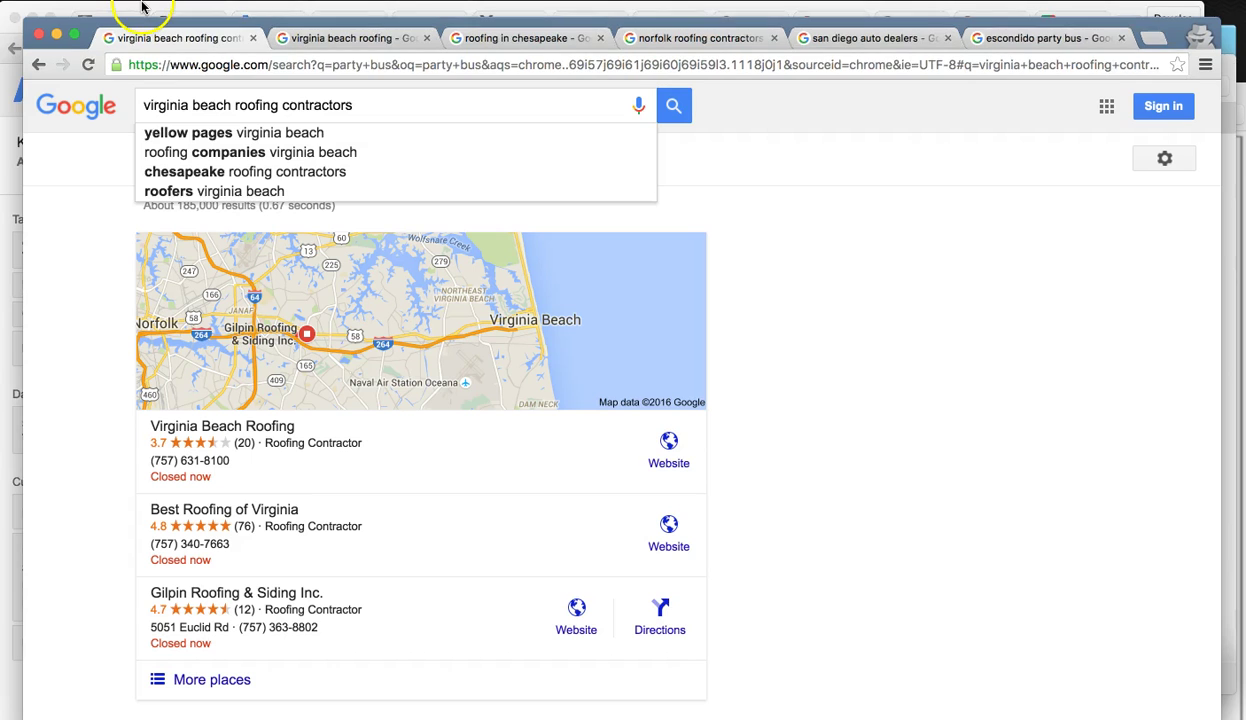
Step: Review the map listings and organic results of the Google search for "virginia beach roofing contractors"
scroll(790, 327, "down", 2)
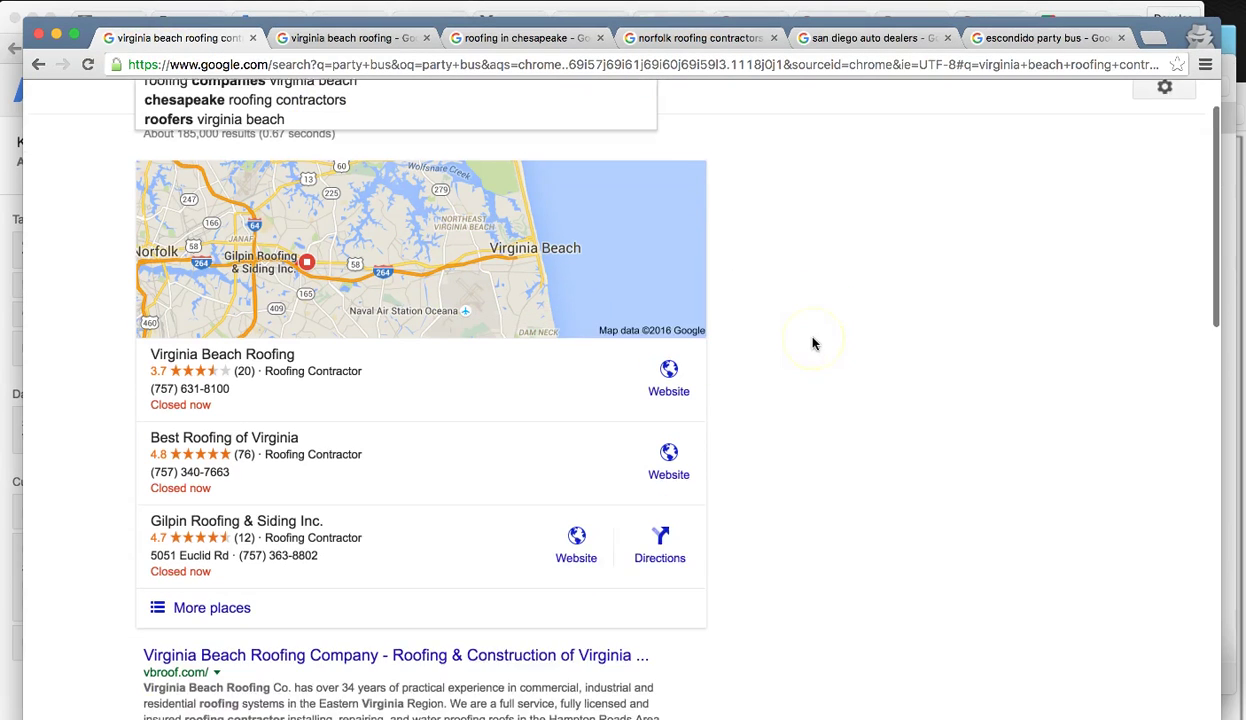
scroll(790, 327, "up", 2)
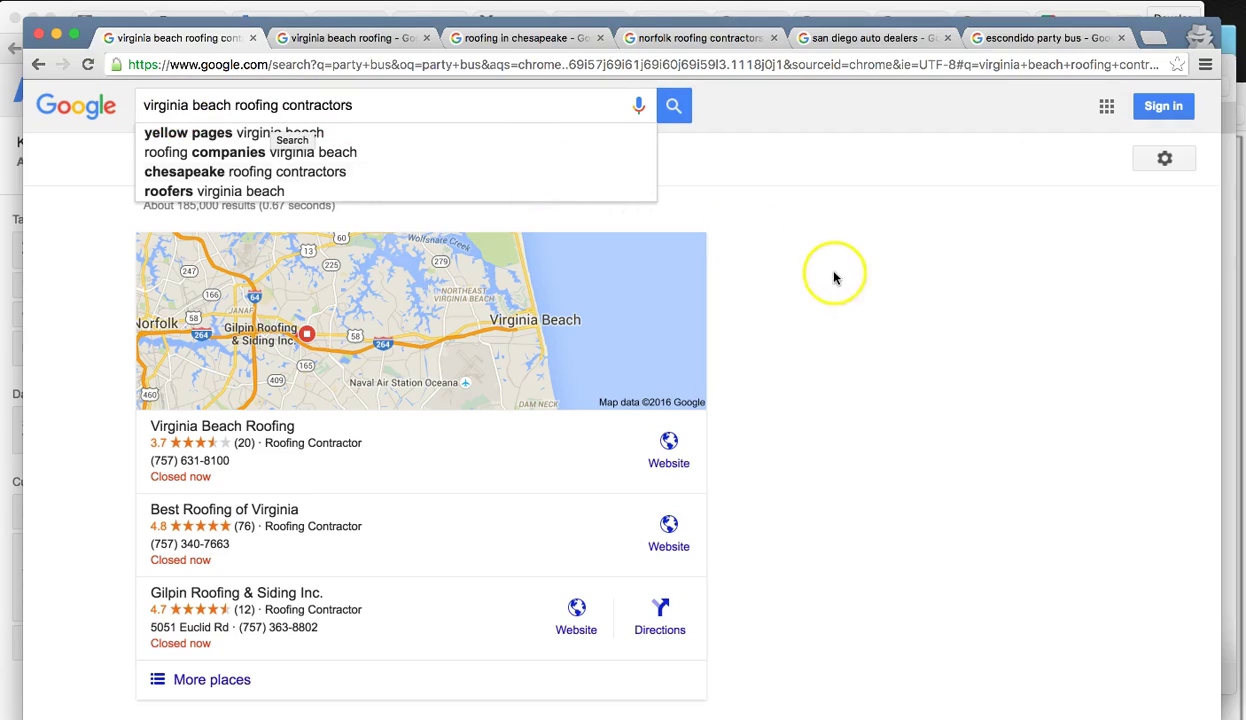
scroll(830, 272, "down", 5)
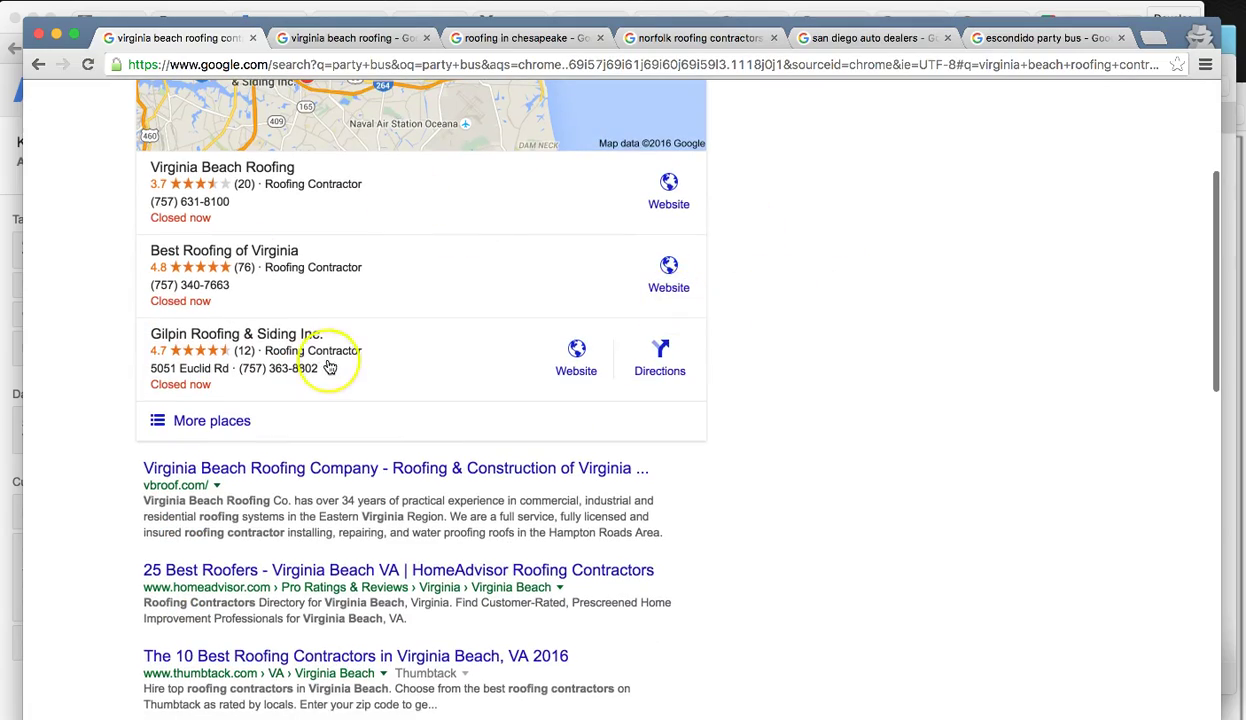
scroll(331, 368, "down", 7)
scroll(333, 364, "up", 12)
Step: Switch to the "virginia beach roofing" search and review its map listings and first organic results
left_click(334, 38)
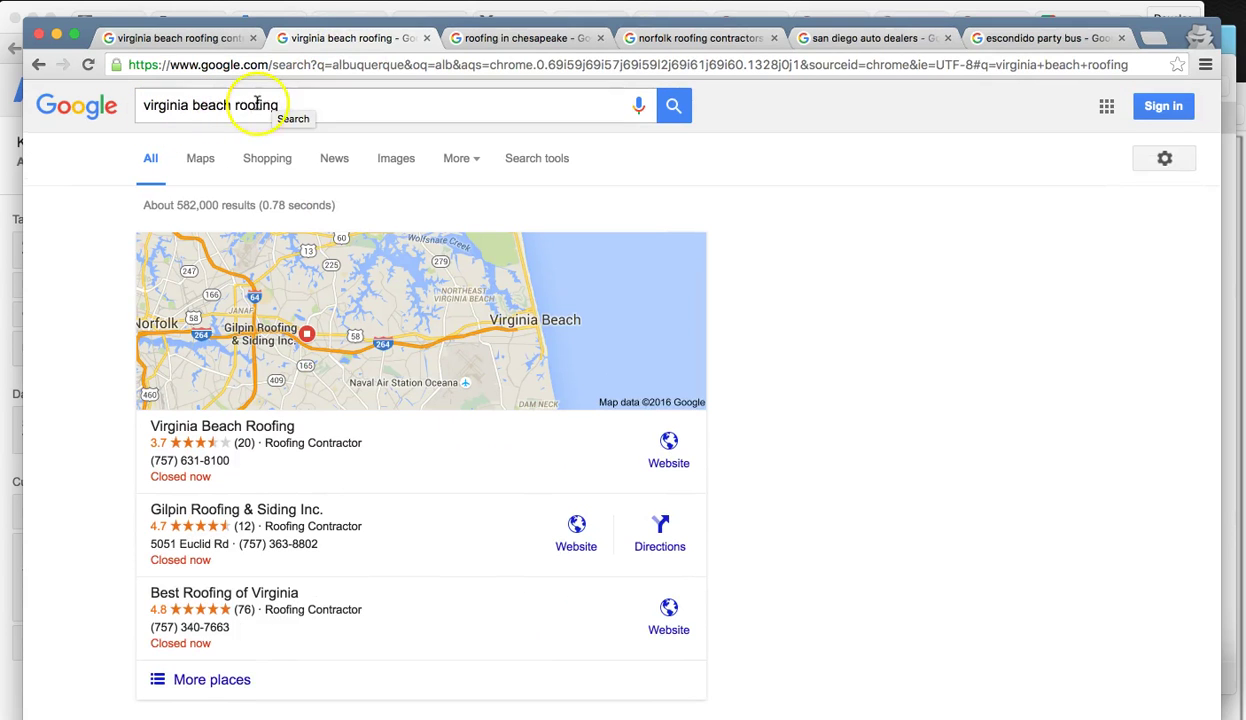
scroll(499, 343, "down", 1)
scroll(499, 343, "down", 5)
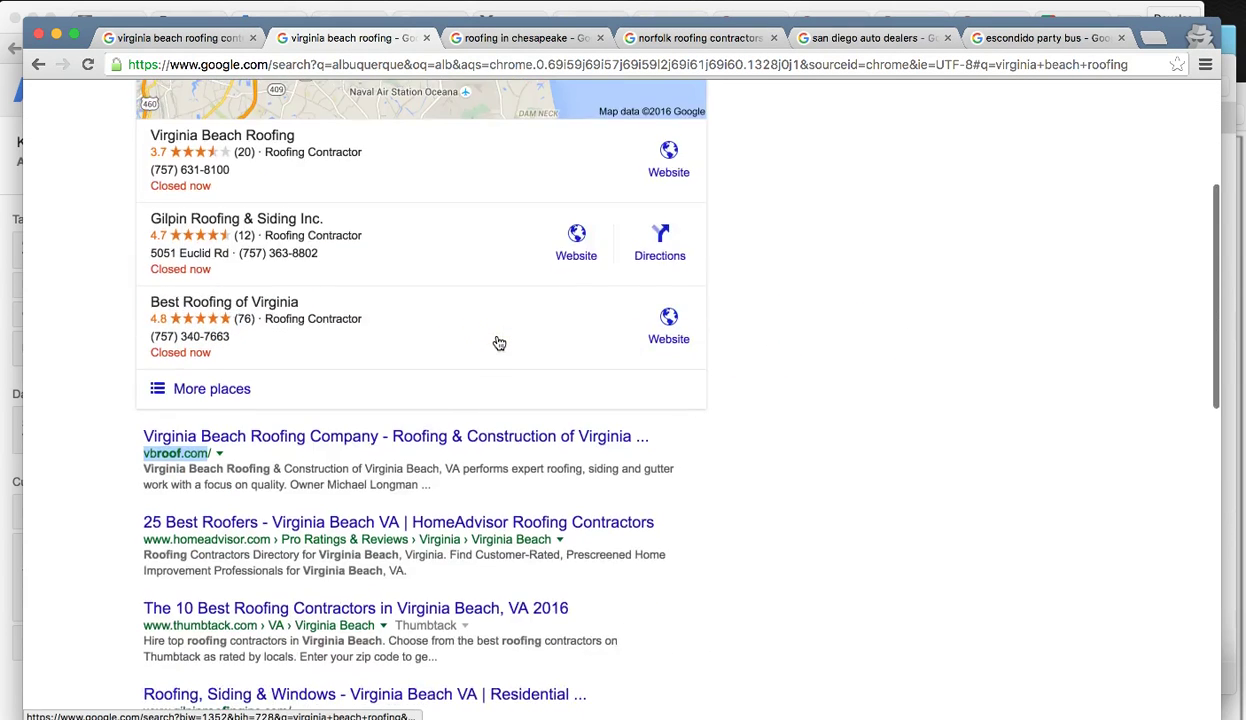
Step: Open the "roofing in chesapeake" search and look through its map listings and organic results
left_click(545, 40)
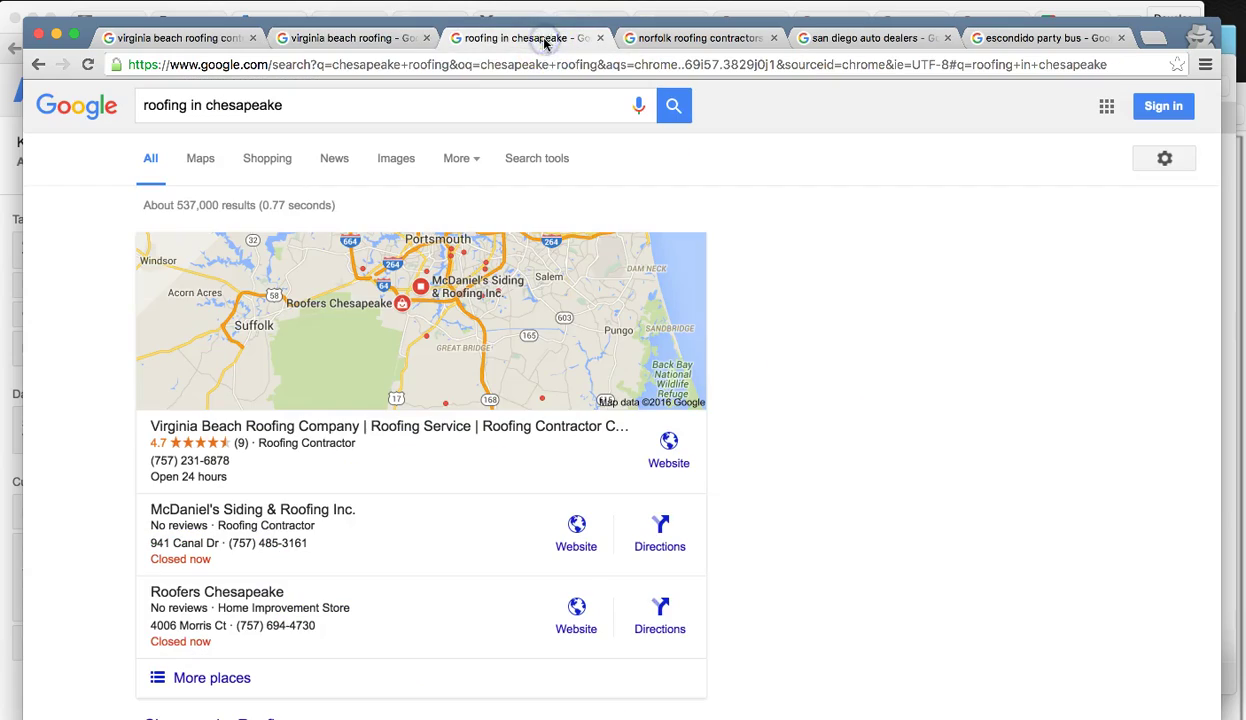
scroll(809, 345, "down", 5)
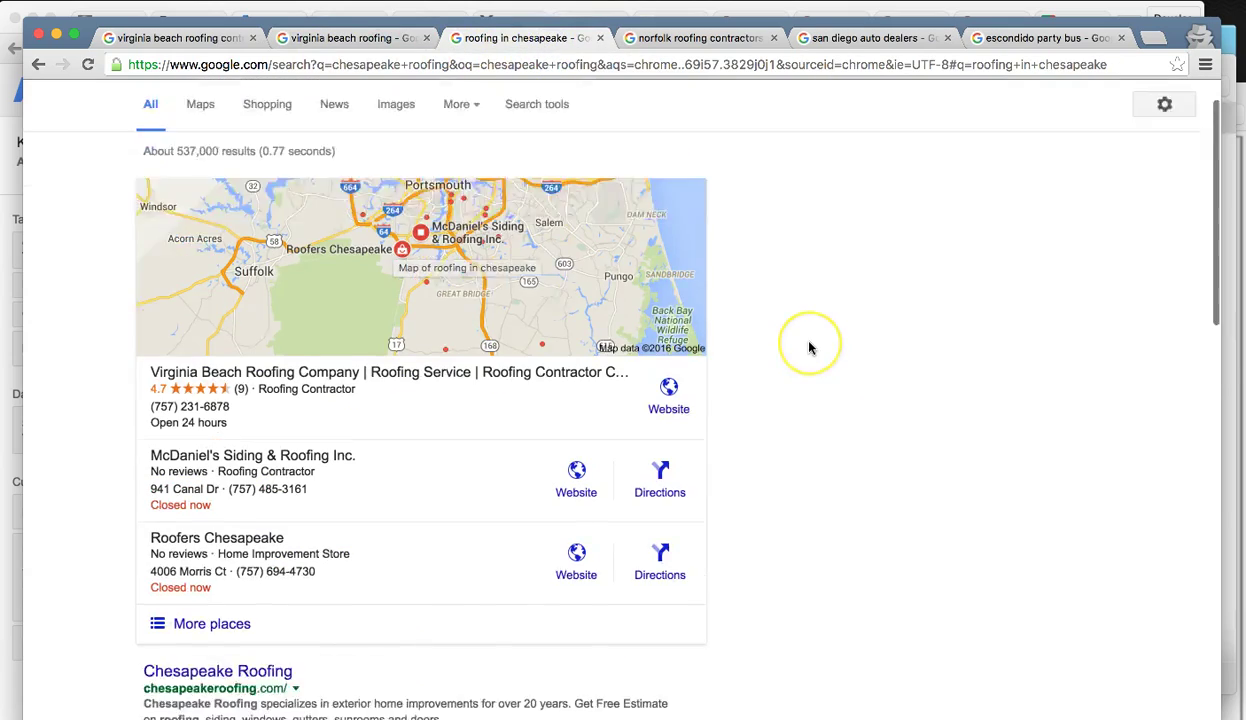
scroll(809, 347, "down", 7)
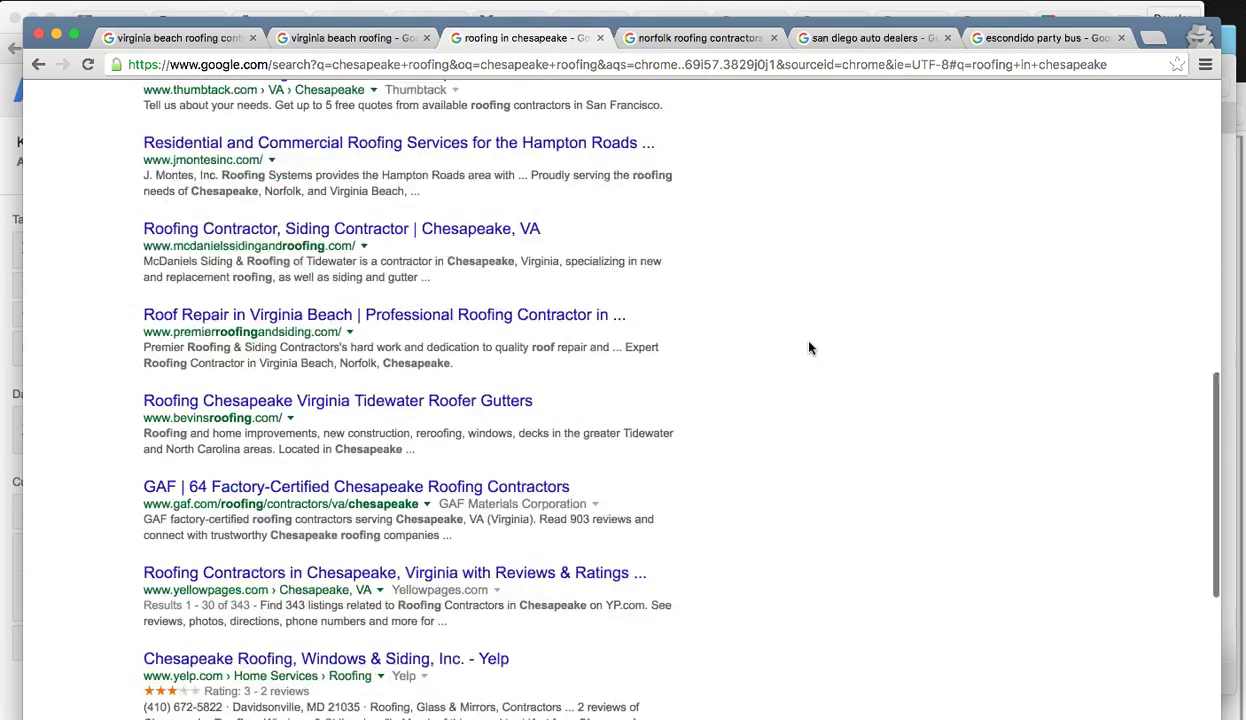
scroll(809, 347, "up", 12)
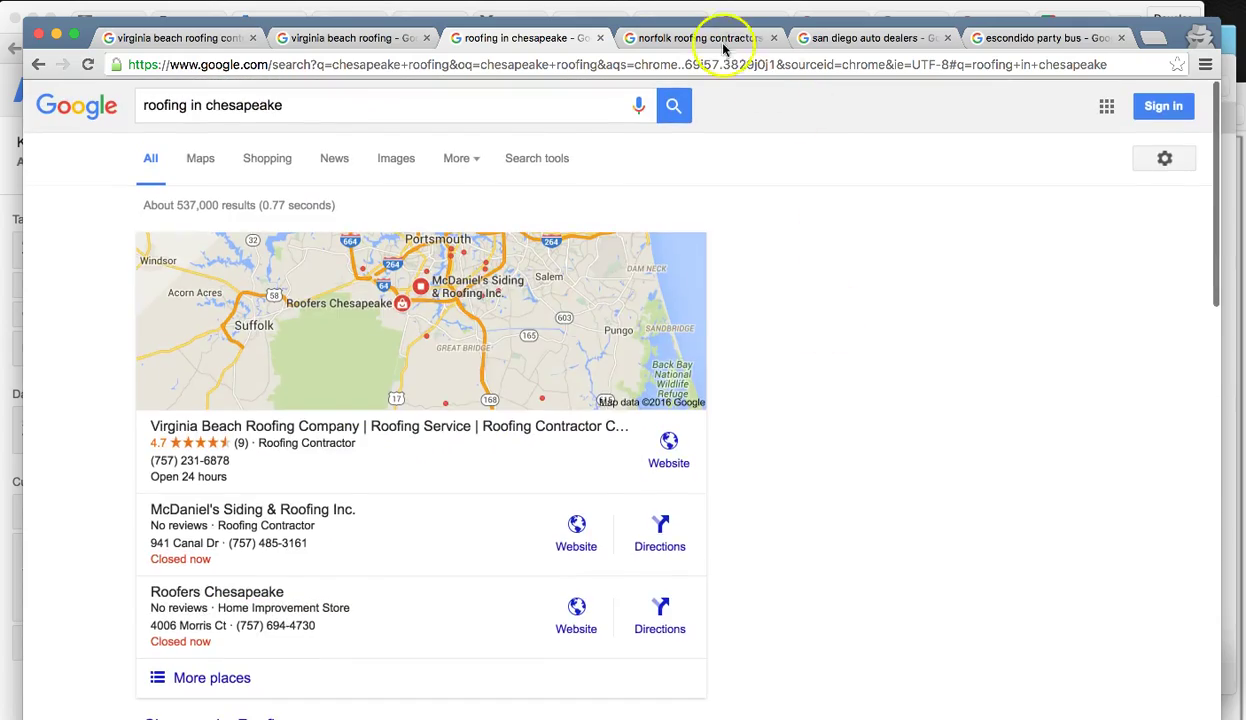
Step: Open the "norfolk roofing contractors" search and look through its local listings and organic results
left_click(718, 40)
scroll(493, 135, "up", 8)
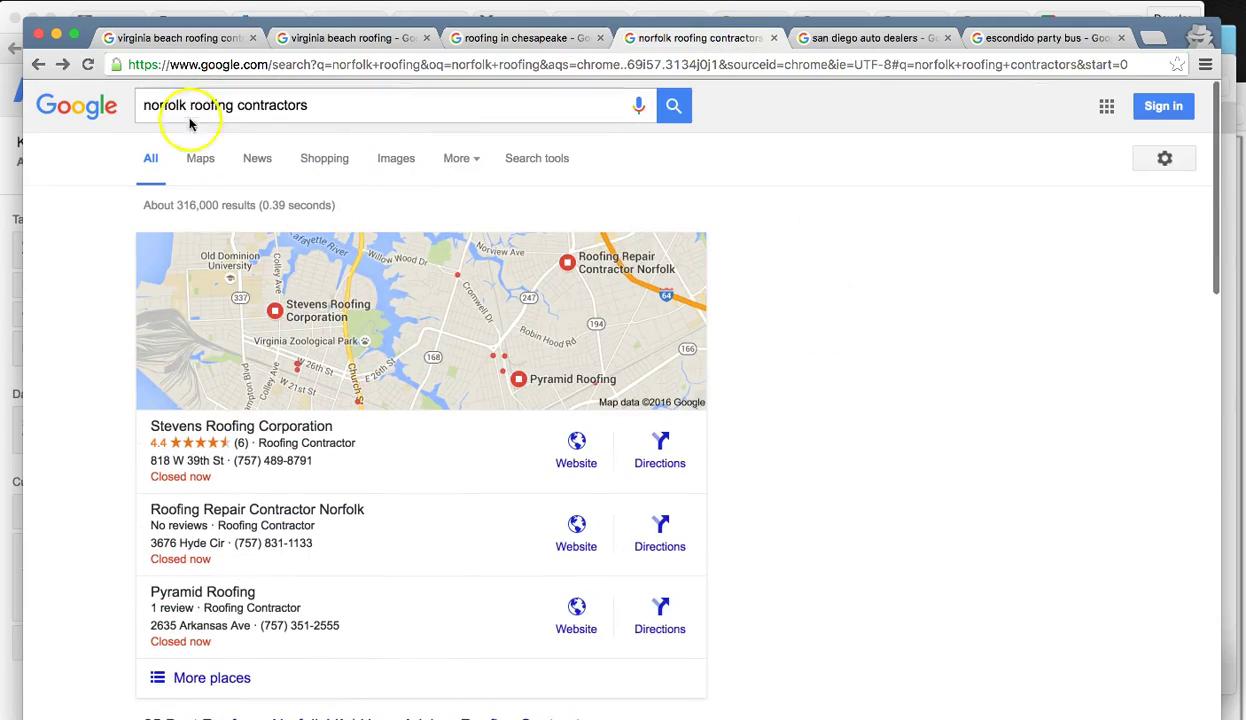
left_click(160, 106)
scroll(893, 403, "down", 1)
scroll(893, 403, "down", 8)
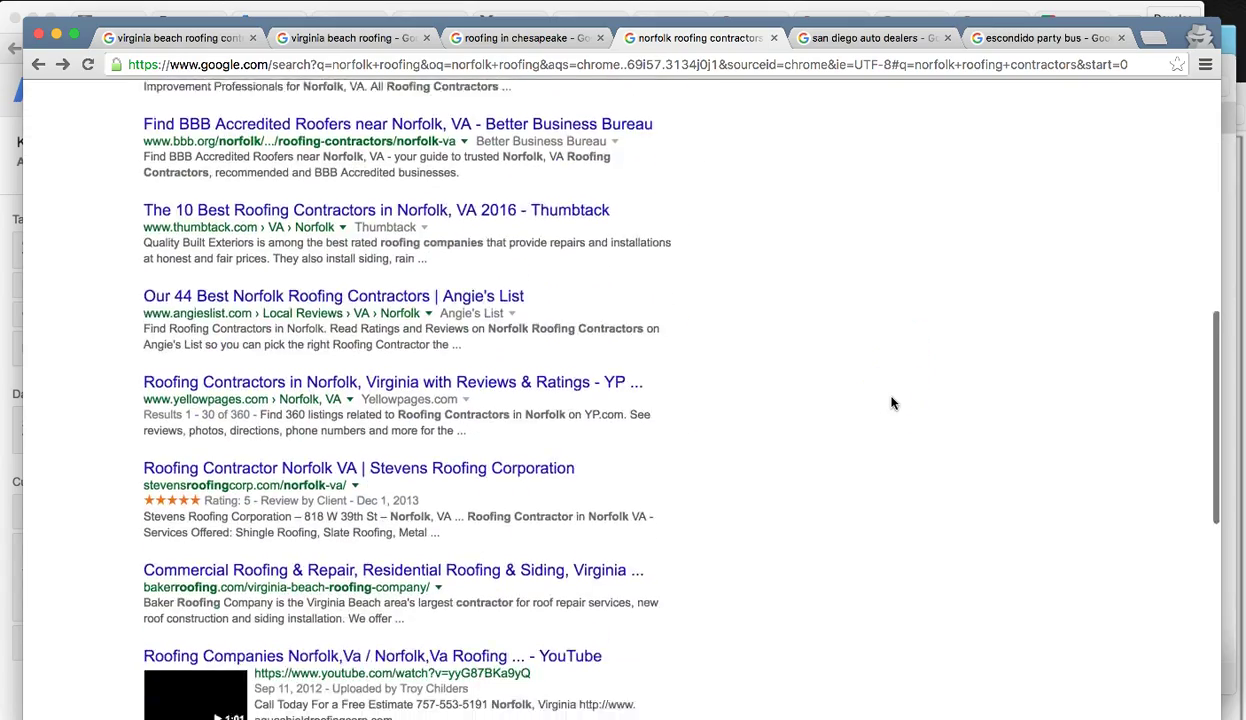
scroll(893, 403, "down", 3)
scroll(893, 403, "up", 10)
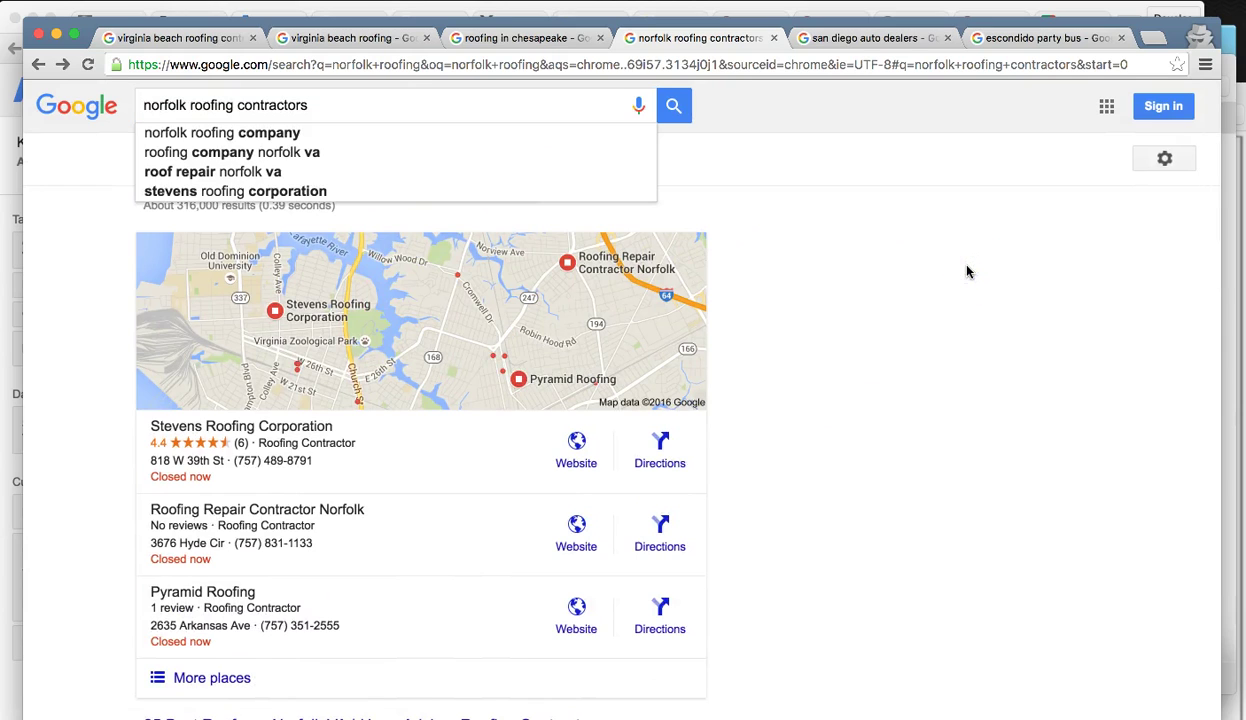
Step: Switch to the AdWords Keyword Planner and examine the monthly search volume trend for roofing contractors in Chesapeake, Norfolk and Virginia Beach
left_click(125, 8)
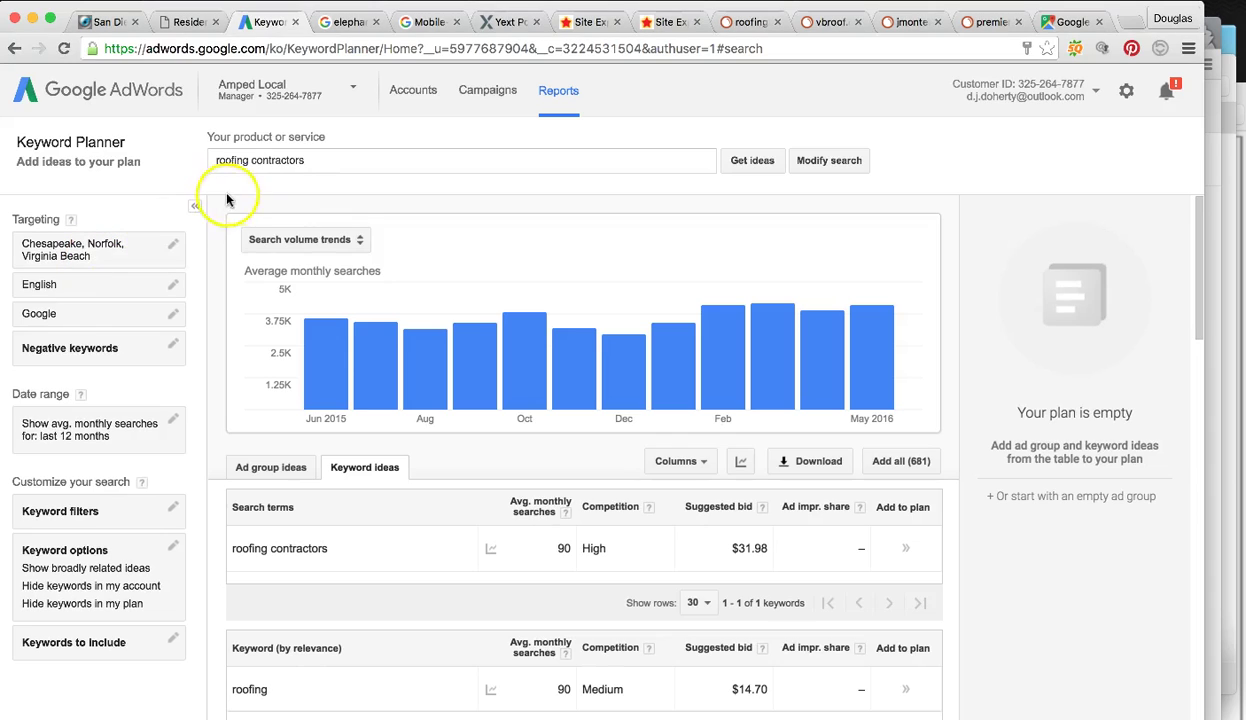
mouse_move(370, 352)
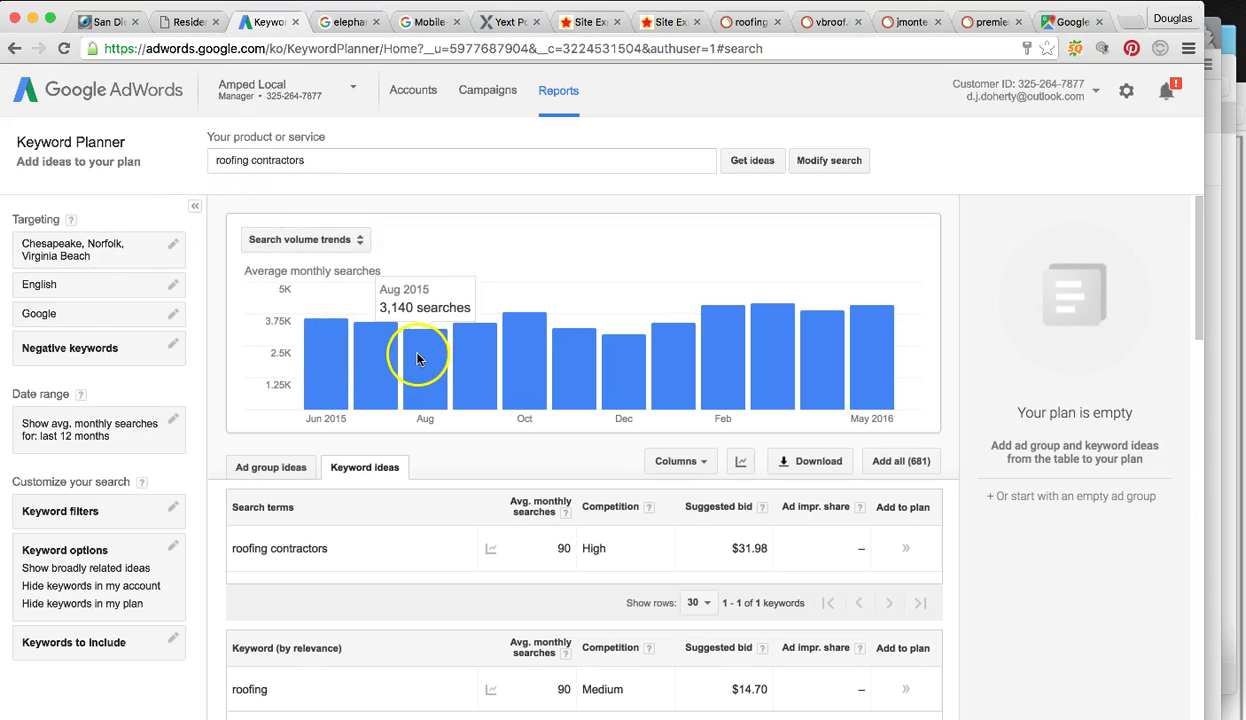
mouse_move(704, 357)
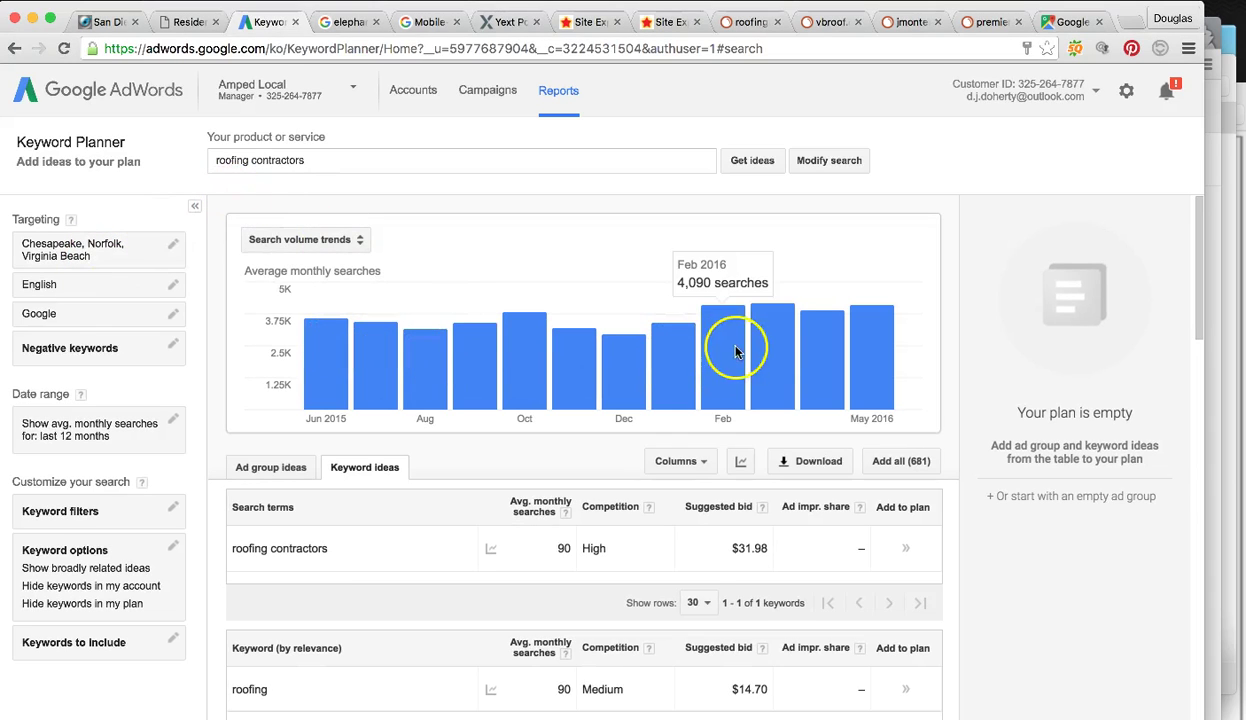
mouse_move(788, 350)
mouse_move(527, 378)
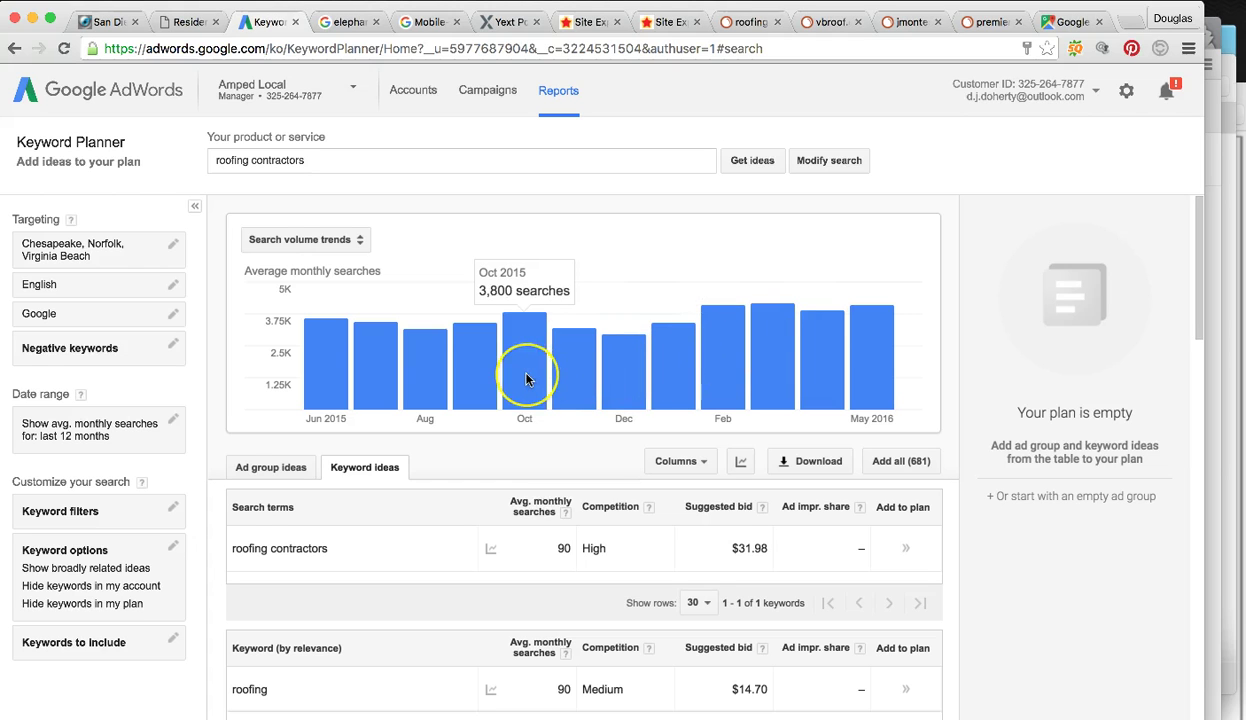
mouse_move(499, 410)
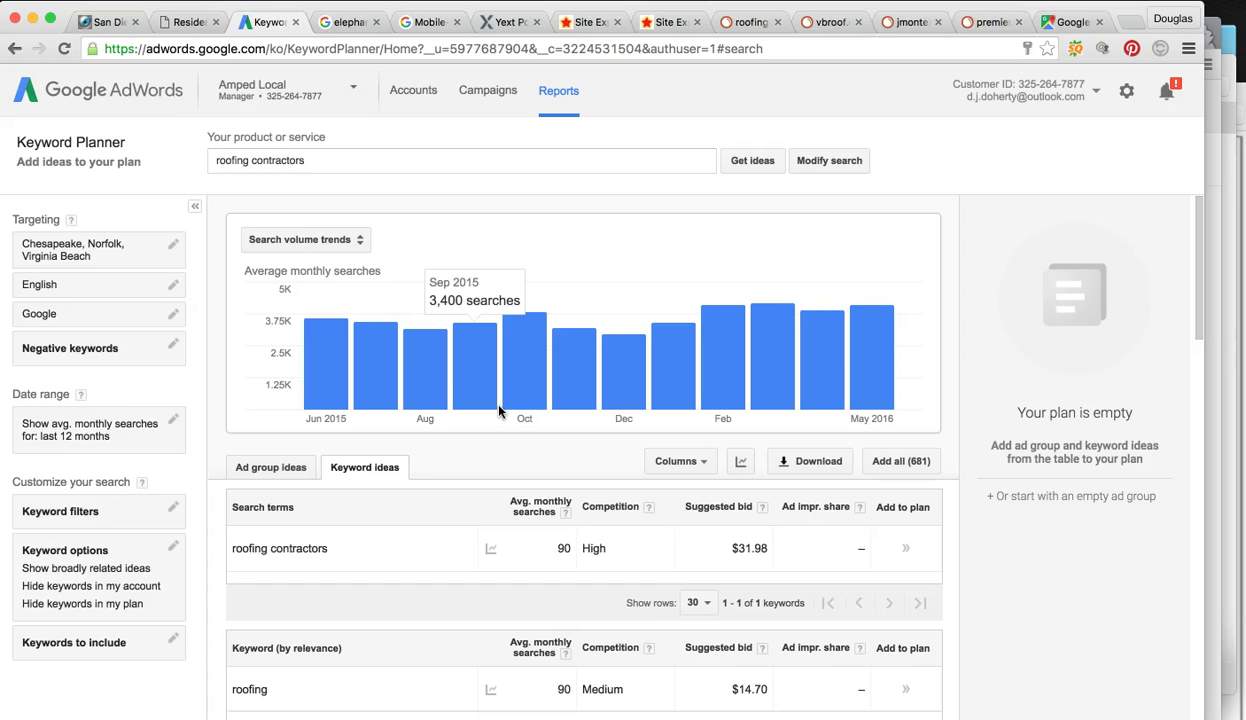
mouse_move(490, 549)
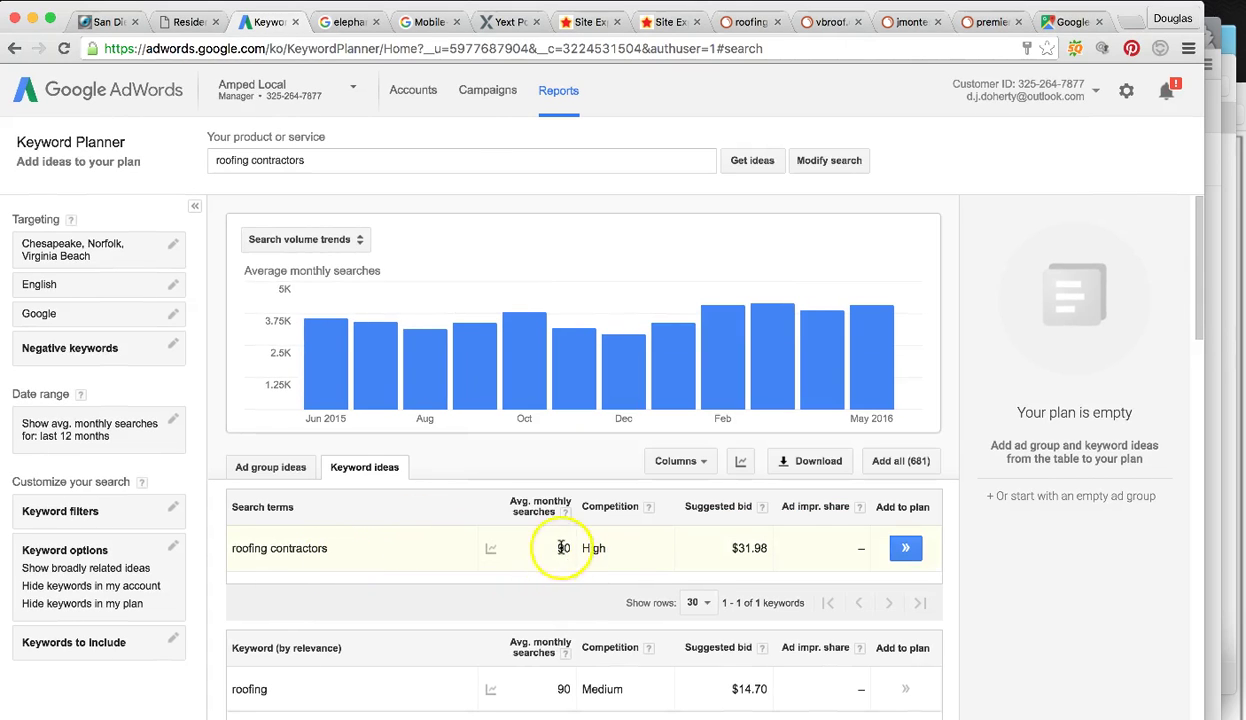
Step: Examine the average monthly searches, competition and suggested bids of the related roofing keyword ideas
scroll(563, 547, "down", 2)
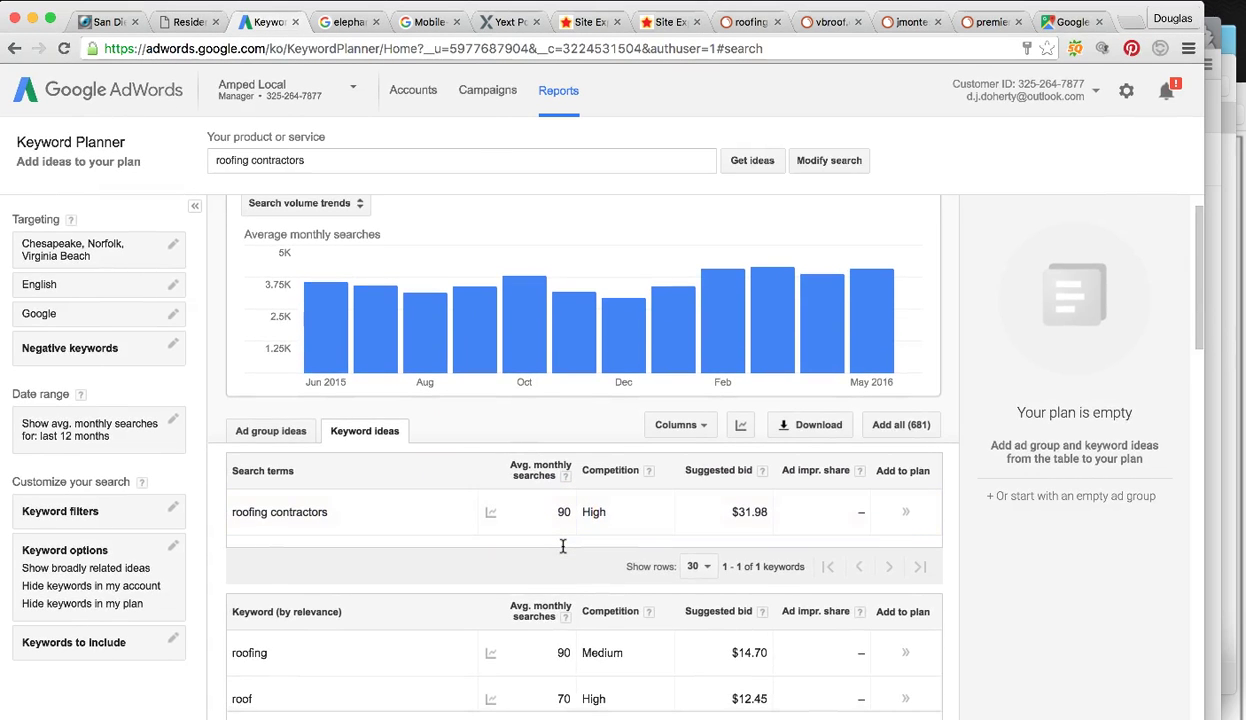
scroll(563, 547, "down", 1)
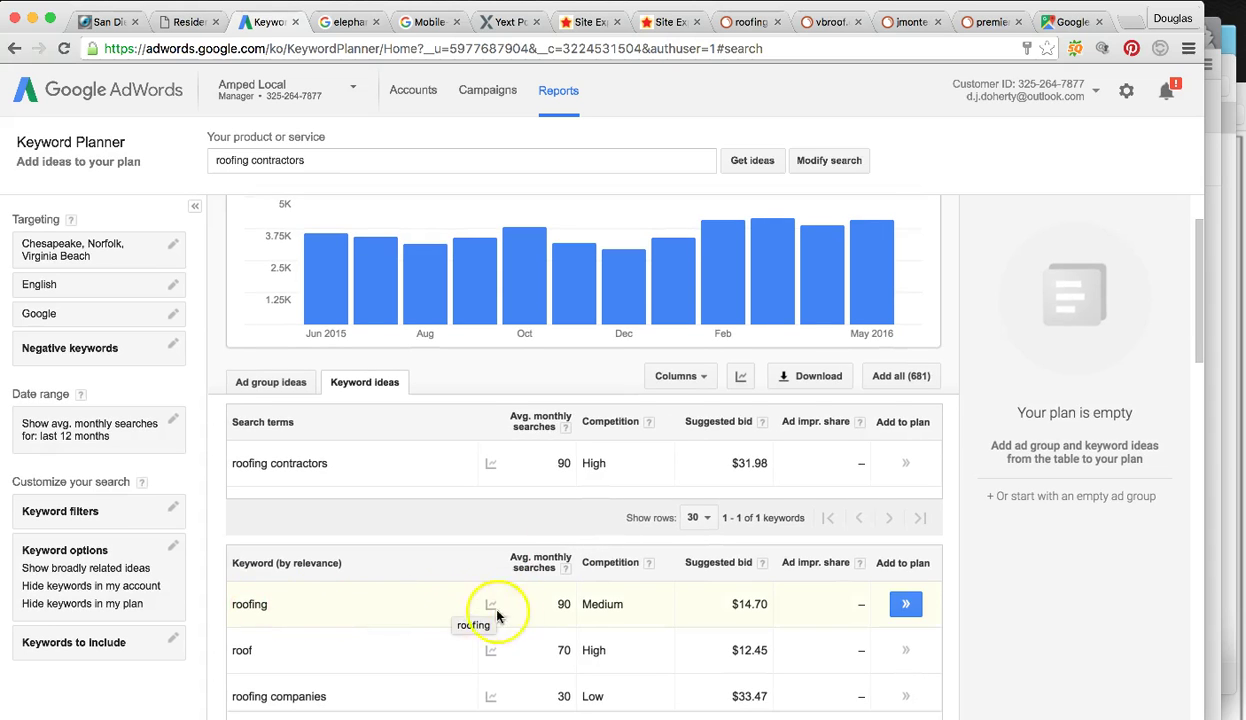
scroll(558, 605, "down", 4)
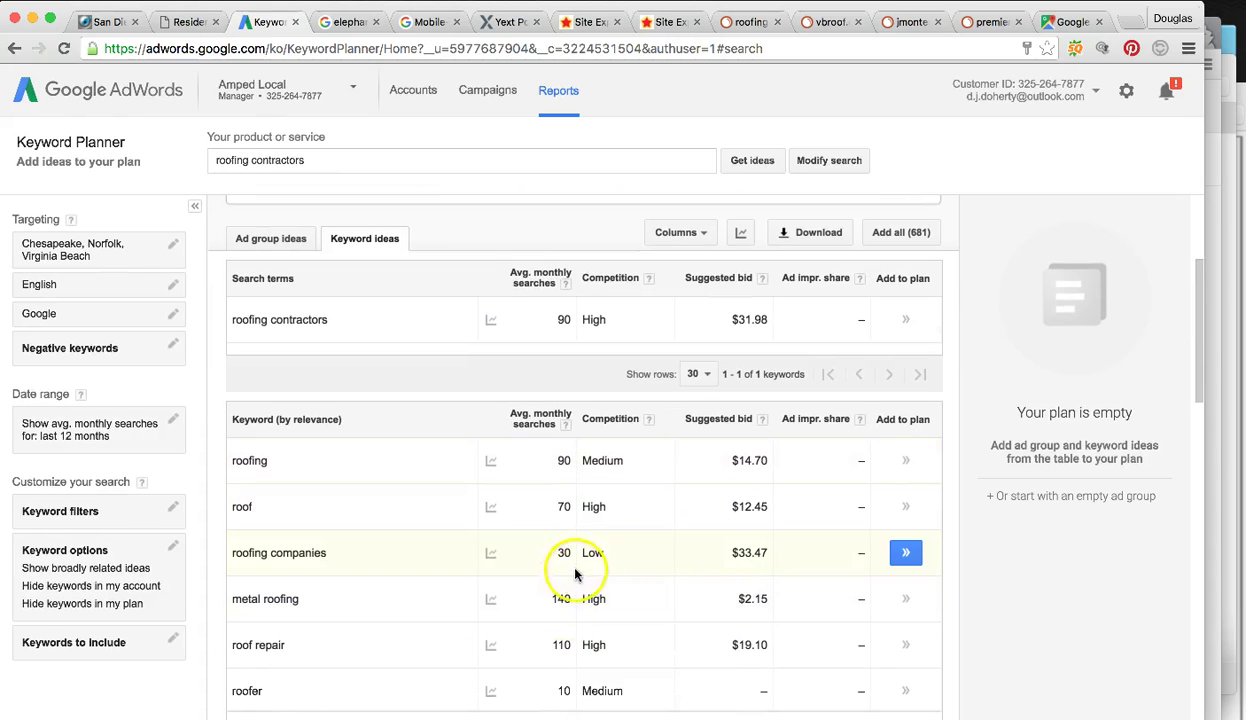
scroll(564, 550, "down", 5)
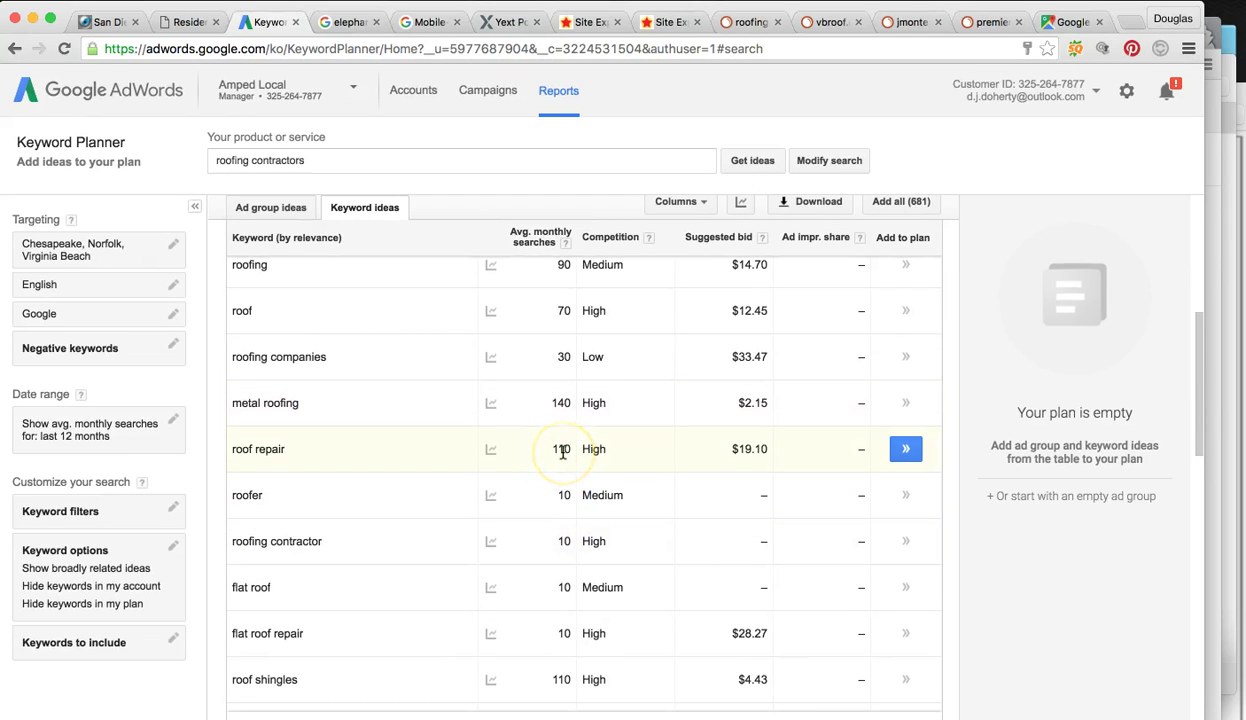
scroll(563, 451, "down", 10)
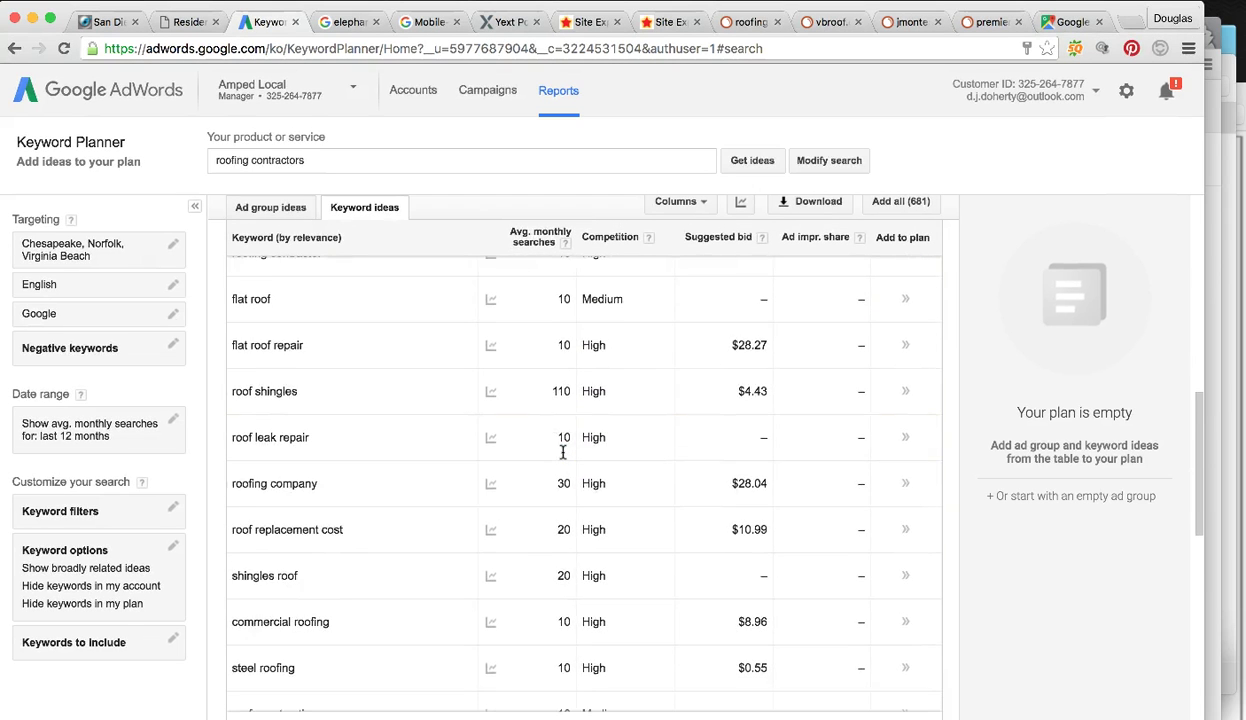
scroll(563, 451, "down", 6)
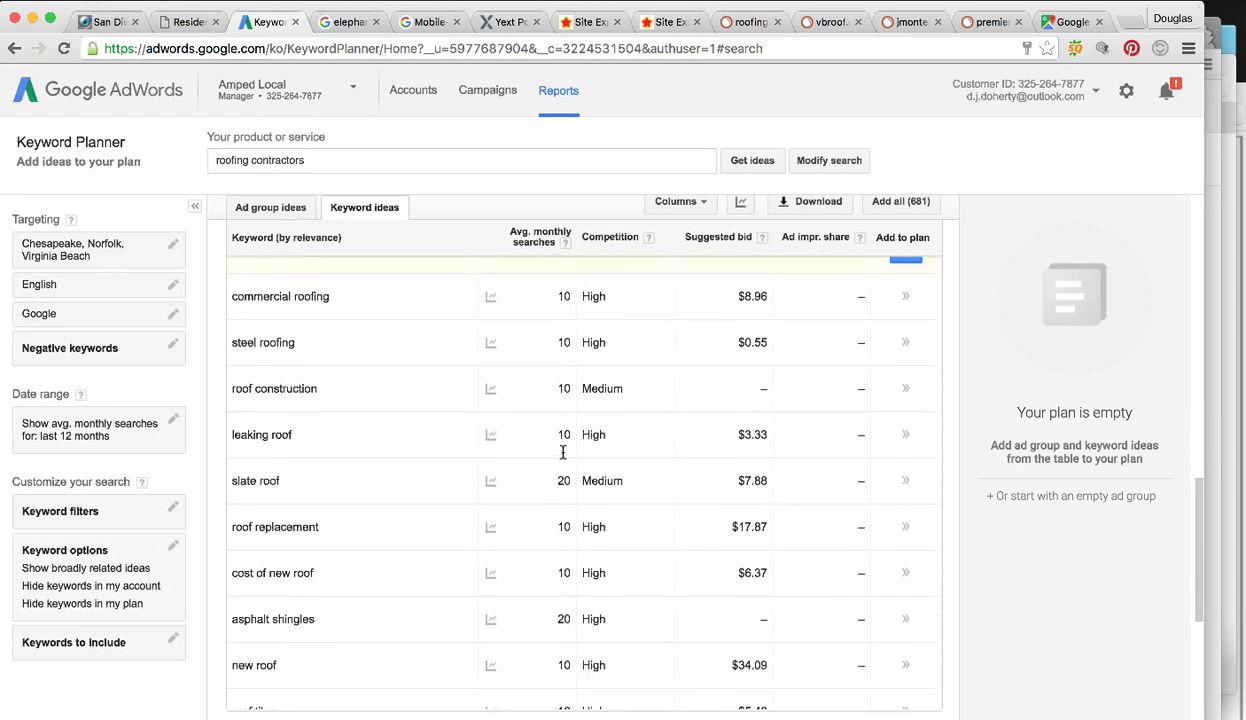
scroll(563, 451, "down", 8)
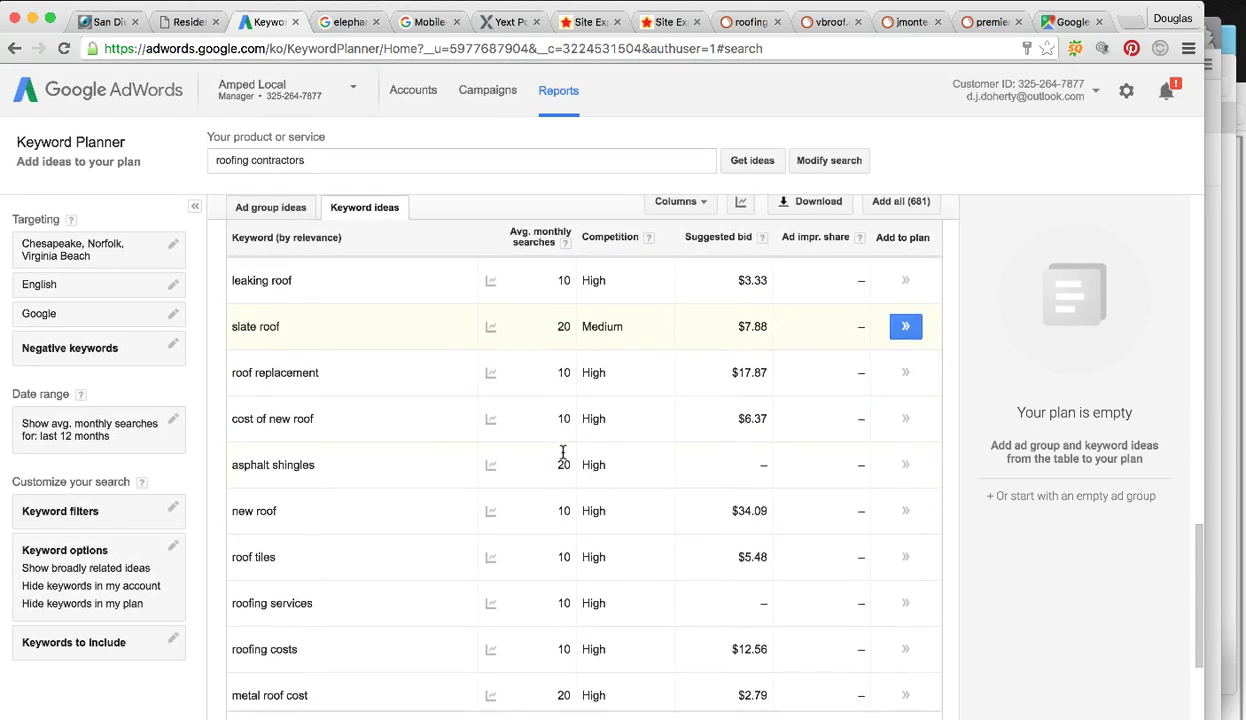
scroll(563, 451, "up", 20)
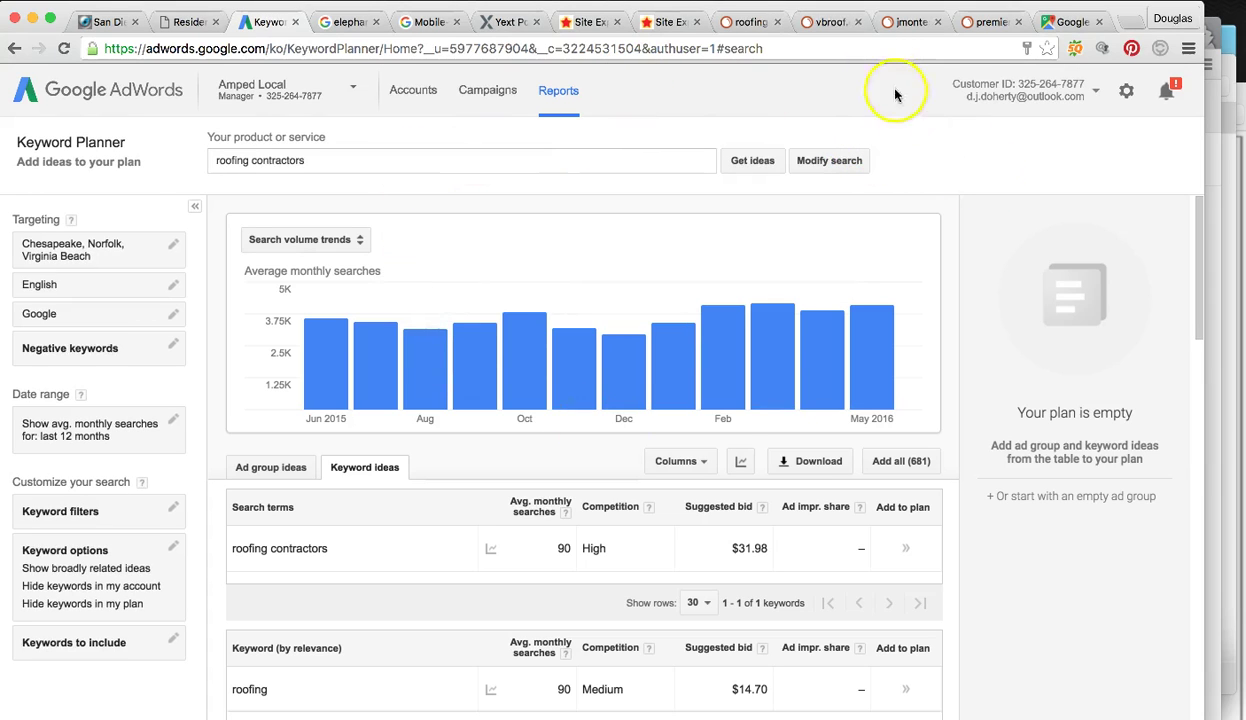
Step: Switch to SEMrush and compare the organic search reports of roofingrepairservices.com and vbroof.com
left_click(747, 21)
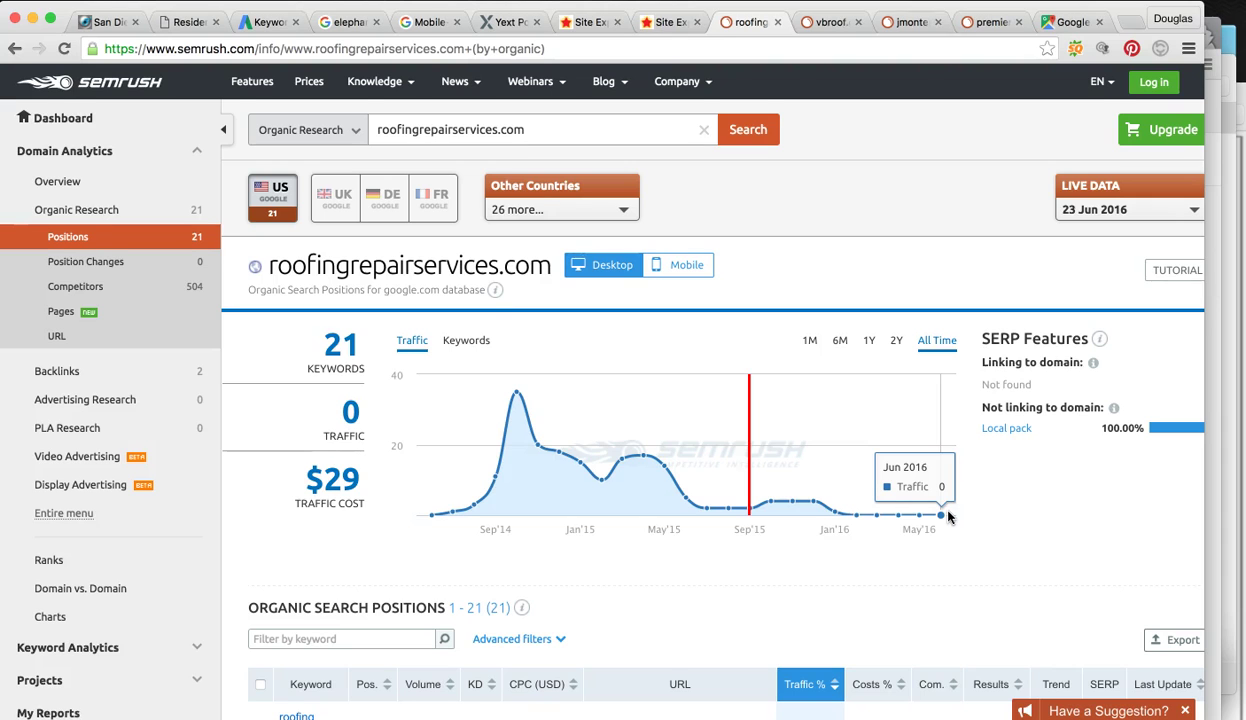
scroll(950, 516, "down", 3)
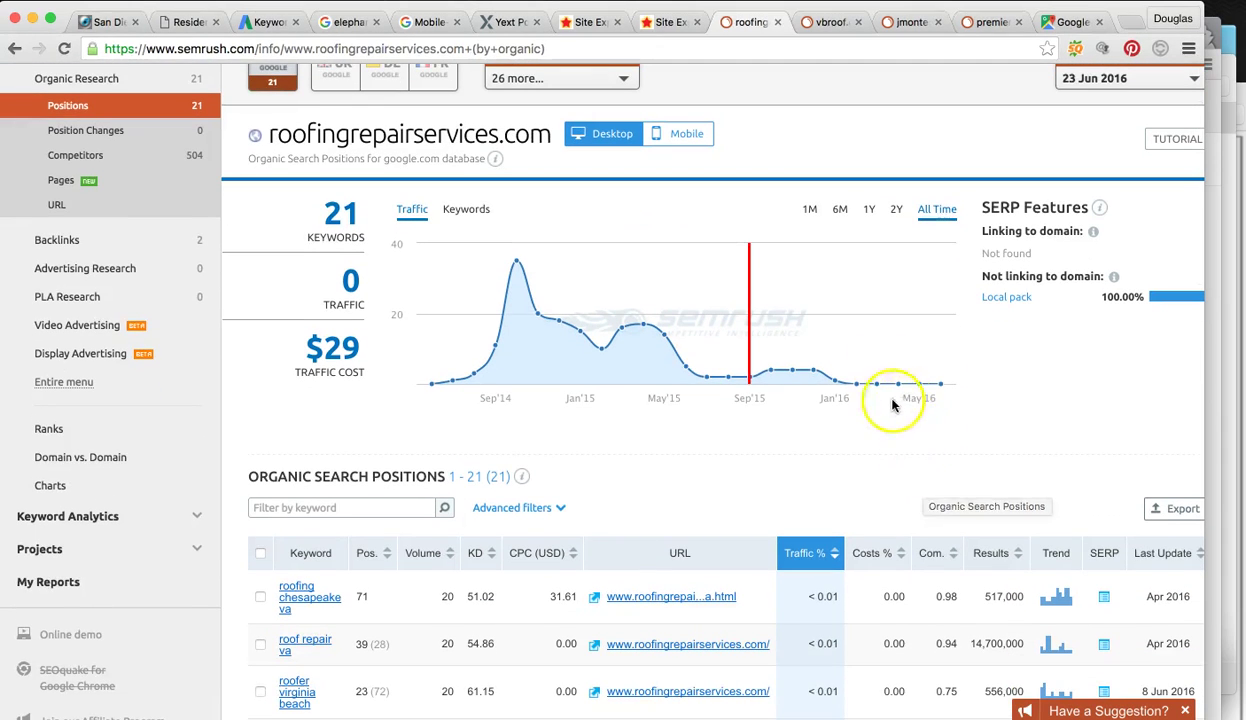
left_click(815, 24)
scroll(656, 235, "up", 1)
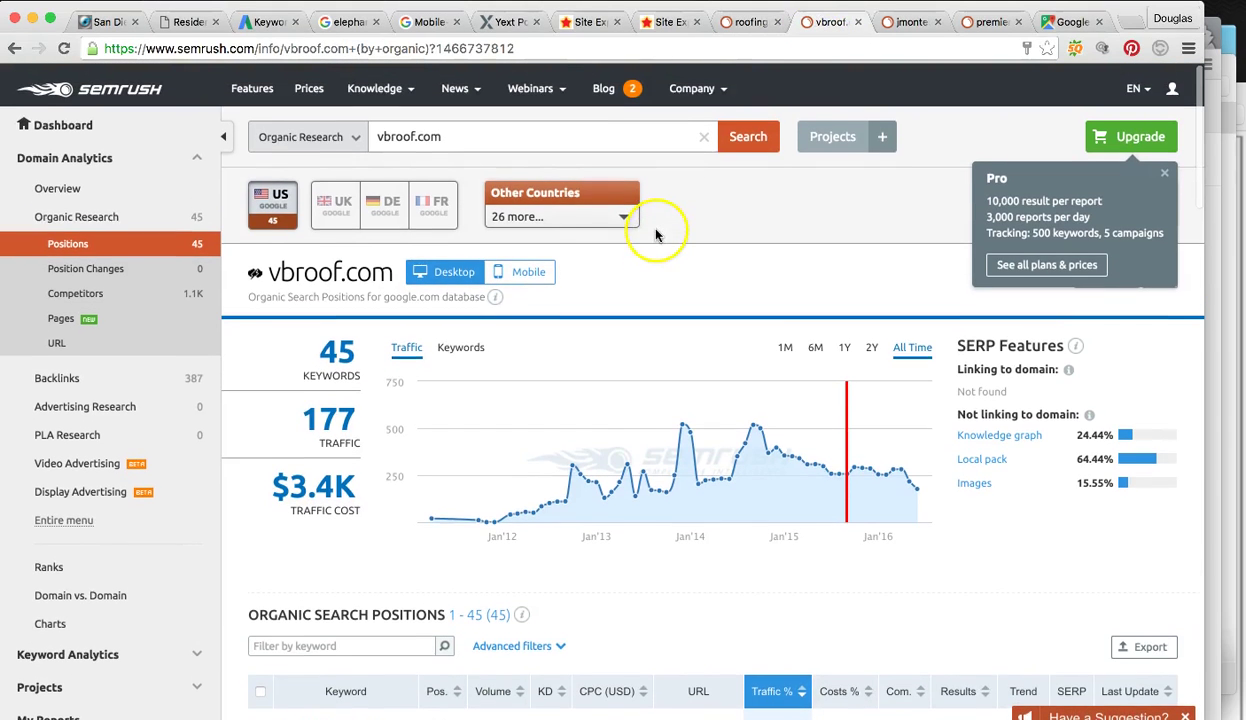
left_click(786, 362)
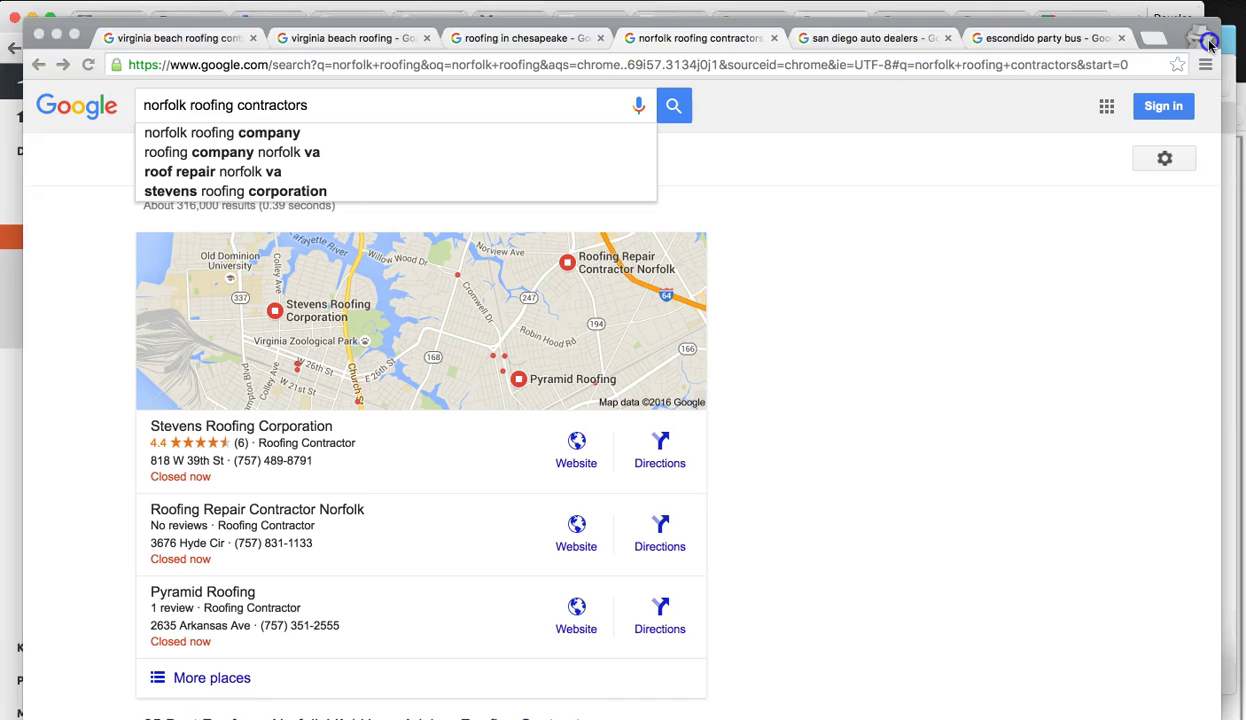
Step: Return to the Google searches and recheck the Norfolk and Virginia Beach roofing contractor results
scroll(288, 430, "down", 2)
left_click(291, 437)
scroll(291, 437, "down", 1)
scroll(291, 437, "up", 3)
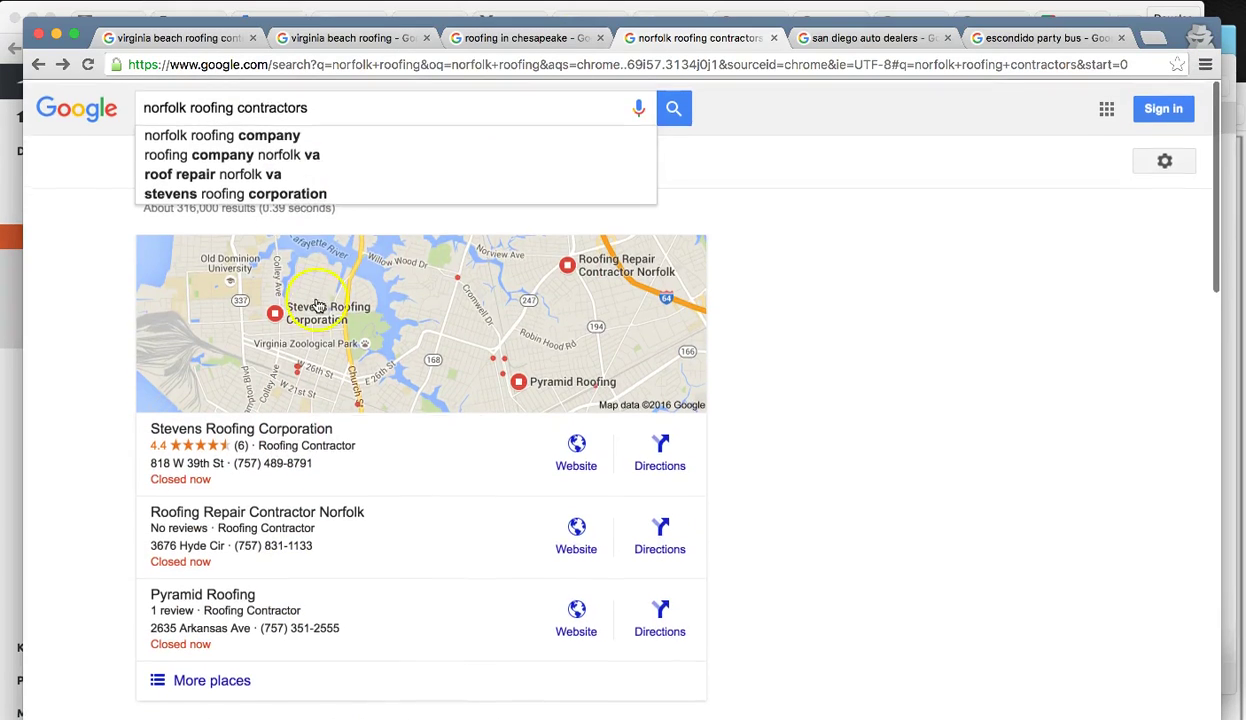
left_click(207, 44)
scroll(270, 570, "down", 4)
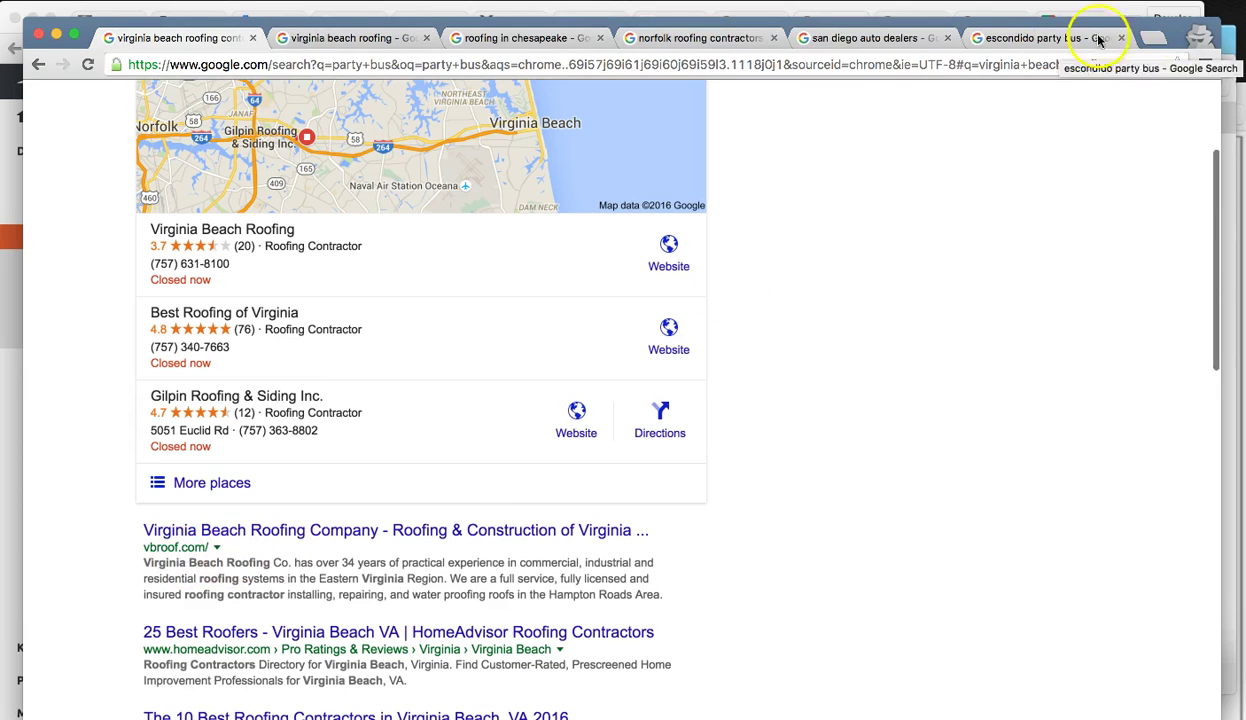
Step: Go back to SEMrush to check vbroof.com's traffic history and the domain overview of jmontesinc.com
left_click(1029, 10)
mouse_move(918, 474)
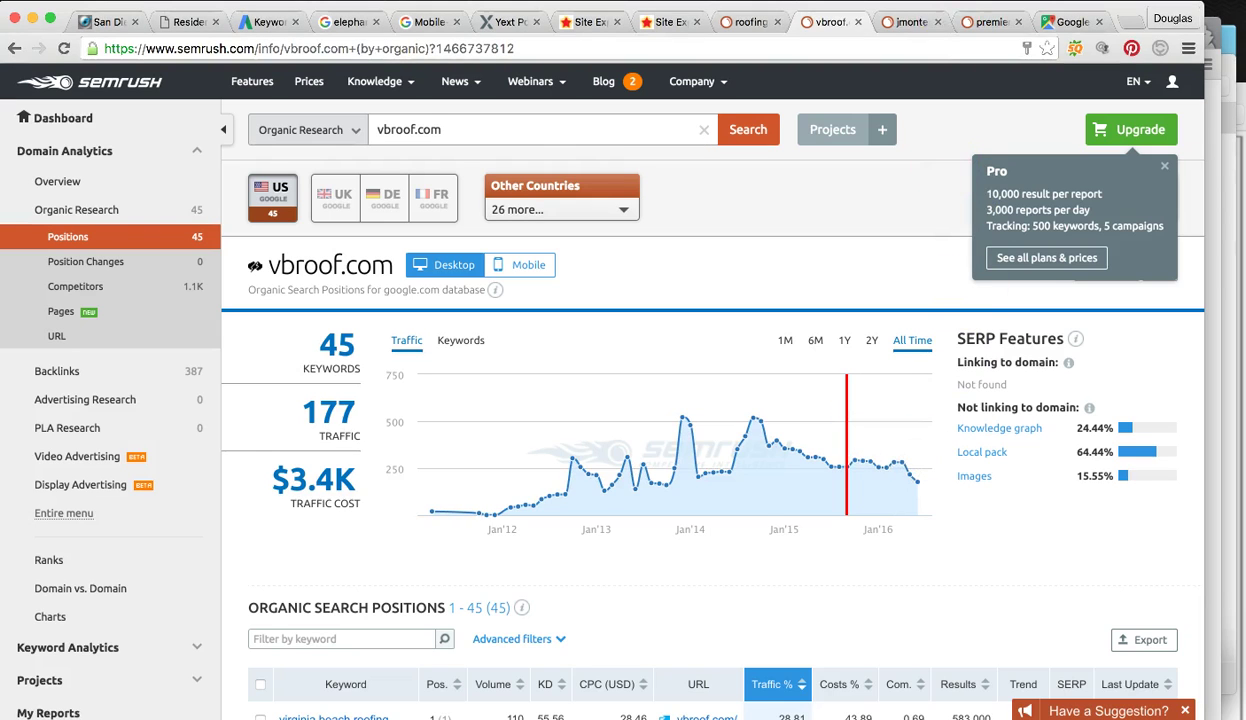
left_click(907, 24)
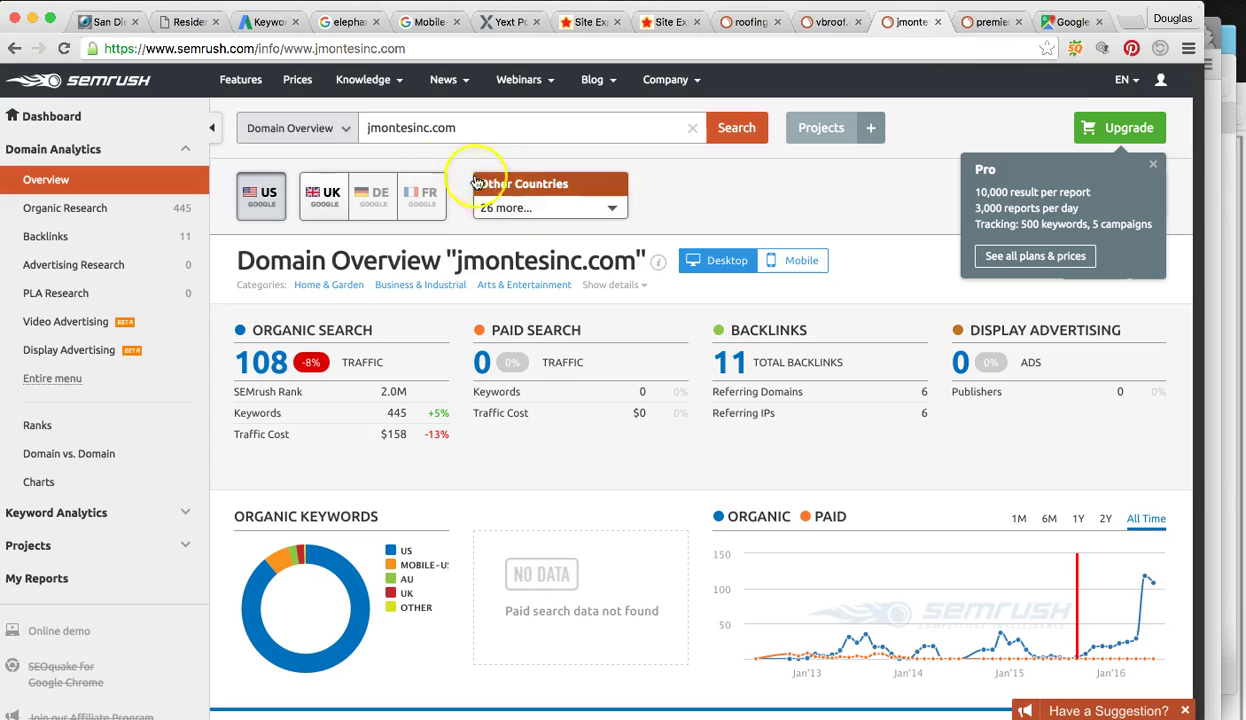
Step: Switch to the Google searches and review the Virginia Beach roofing map listings and organic results
left_click(1216, 56)
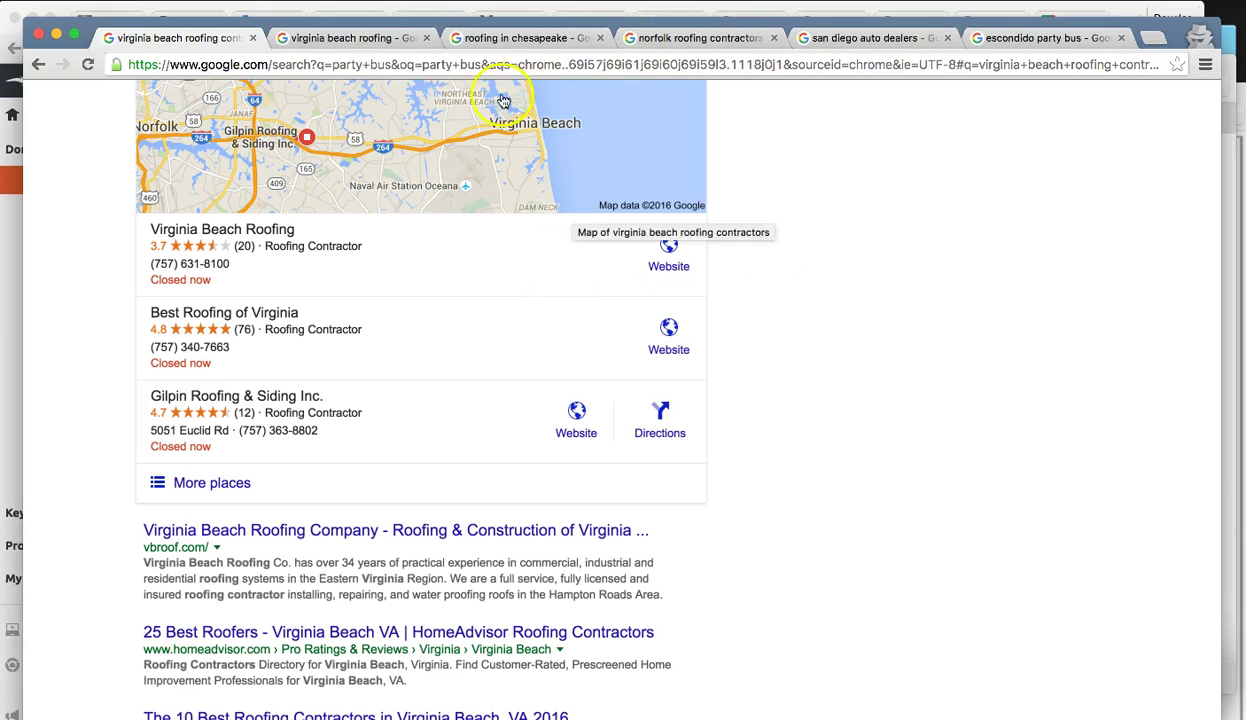
scroll(388, 350, "down", 3)
scroll(388, 348, "down", 5)
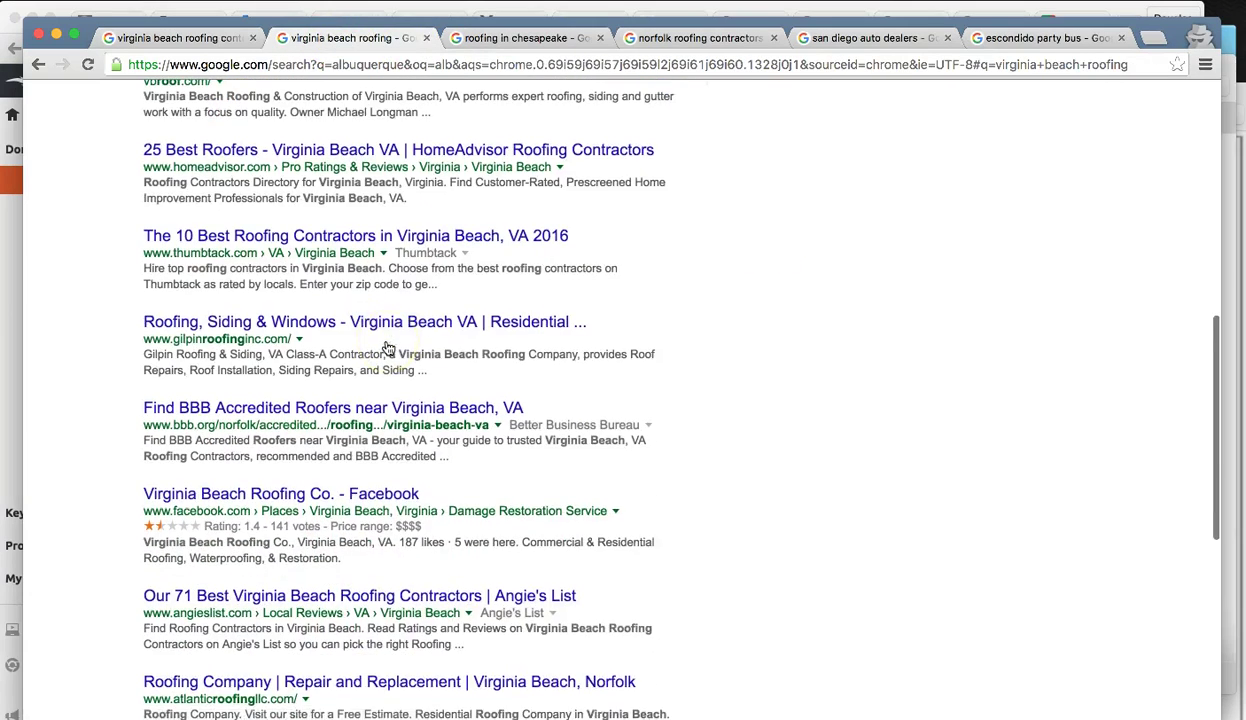
scroll(388, 348, "up", 1)
scroll(388, 348, "down", 3)
scroll(388, 348, "up", 13)
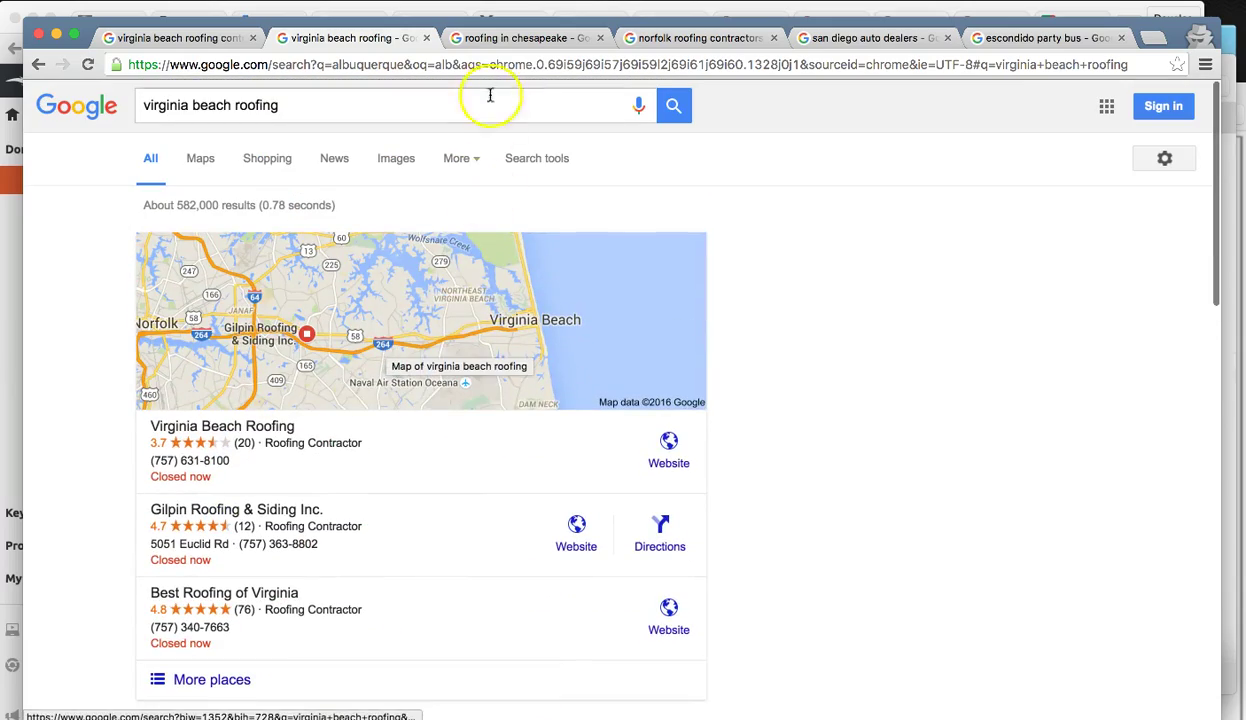
Step: Open the roofing in Chesapeake search and examine its organic listings
left_click(509, 38)
scroll(467, 428, "down", 6)
scroll(465, 432, "down", 3)
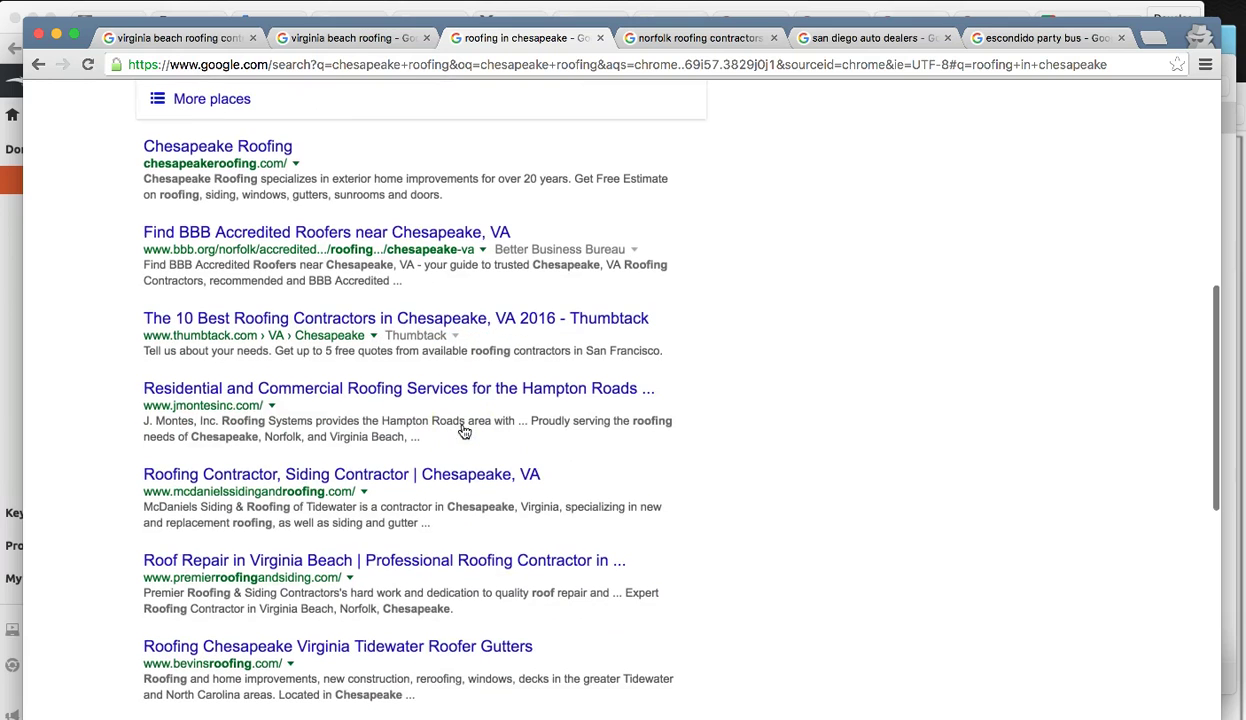
Step: Return to SEMrush and inspect the latest organic traffic history of jmontesinc.com and premierroofingandsiding.com
left_click_drag(174, 407, 940, 22)
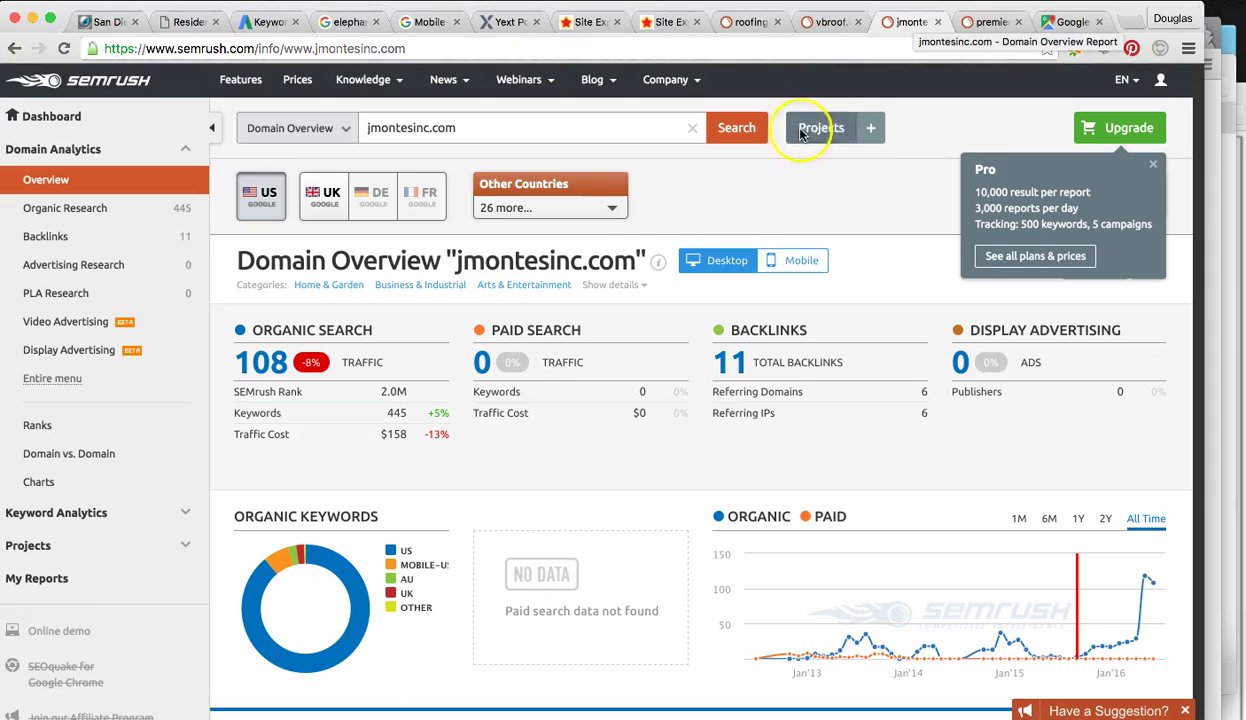
mouse_move(1158, 588)
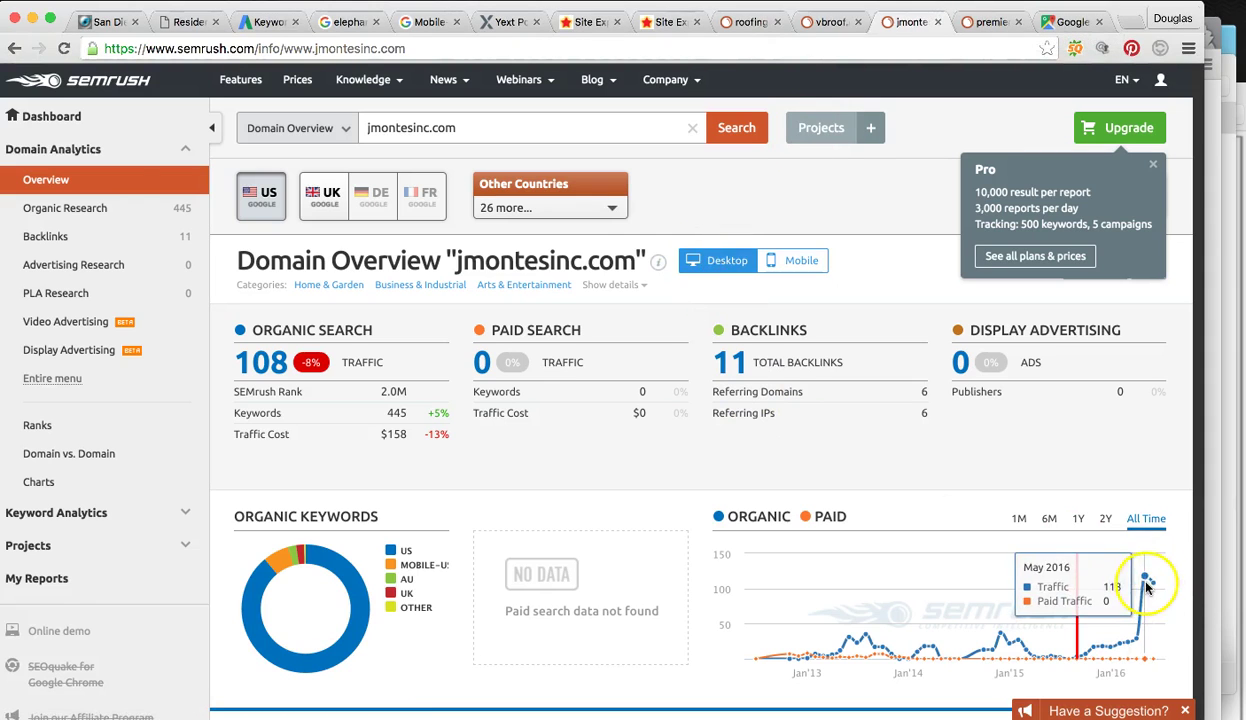
left_click(985, 22)
mouse_move(1163, 588)
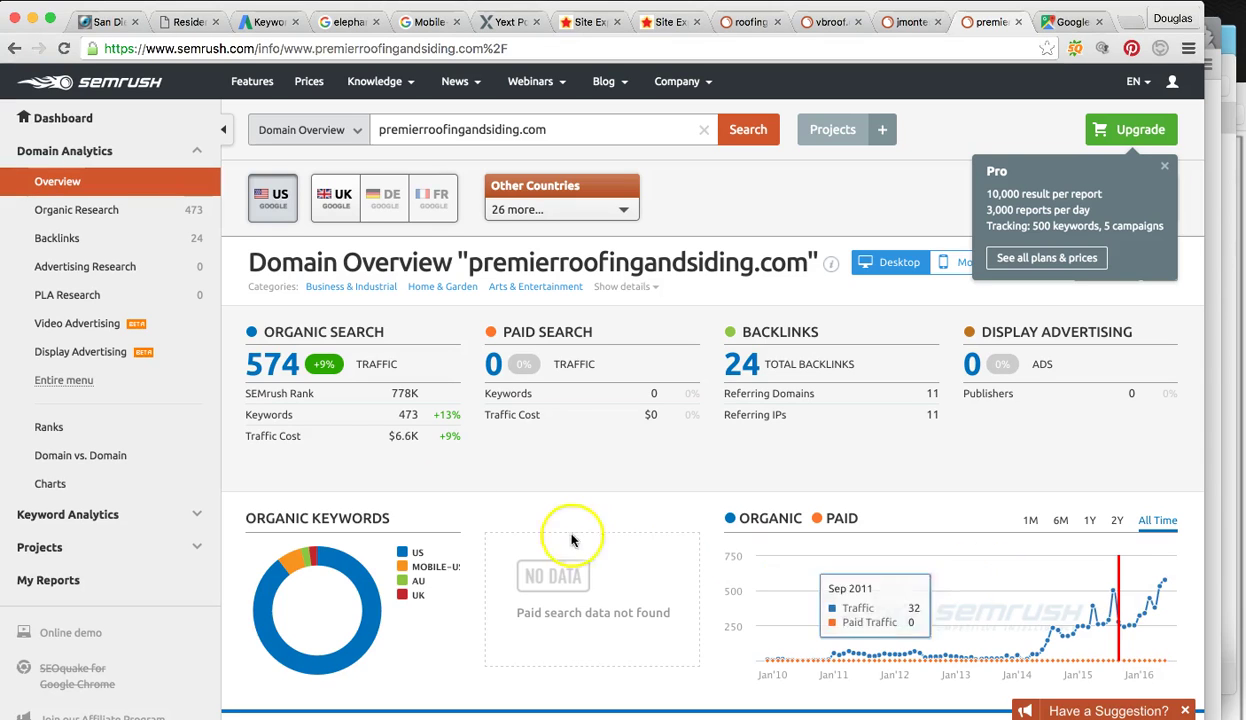
Step: Dismiss the Pro upgrade notice in vbroof.com's organic report and compare its traffic with roofingrepairservices.com
left_click(908, 24)
left_click(826, 24)
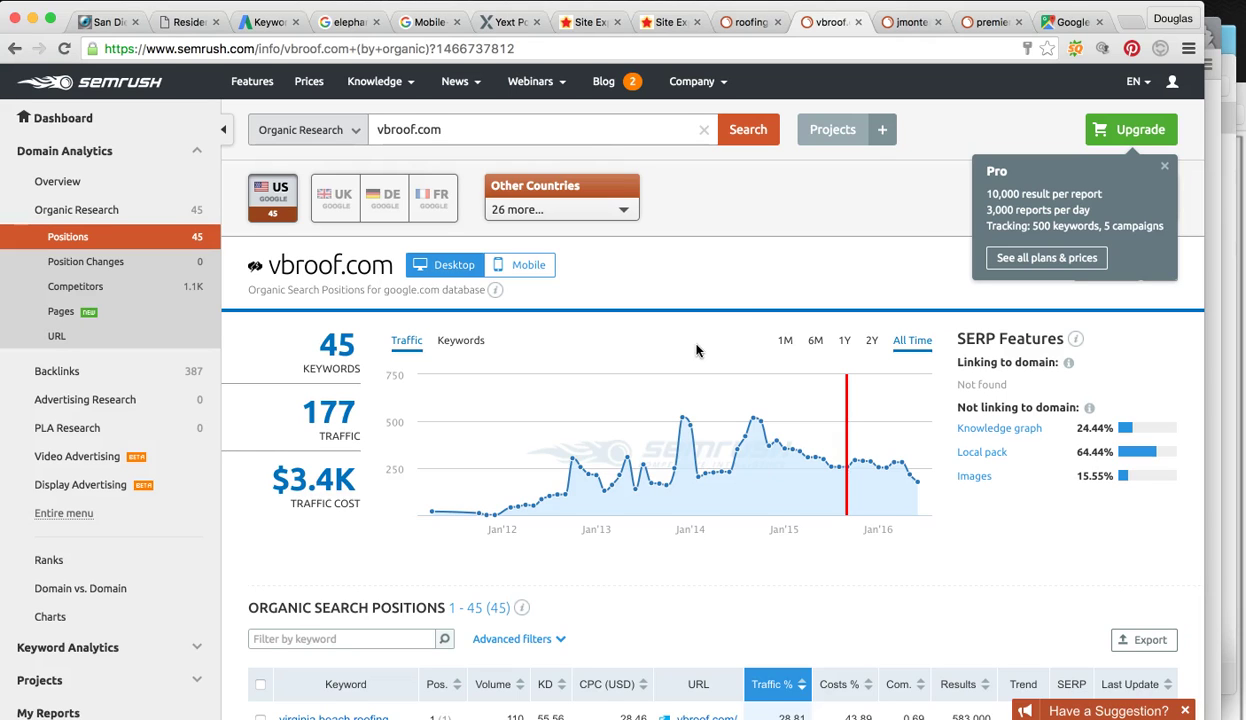
left_click(1164, 166)
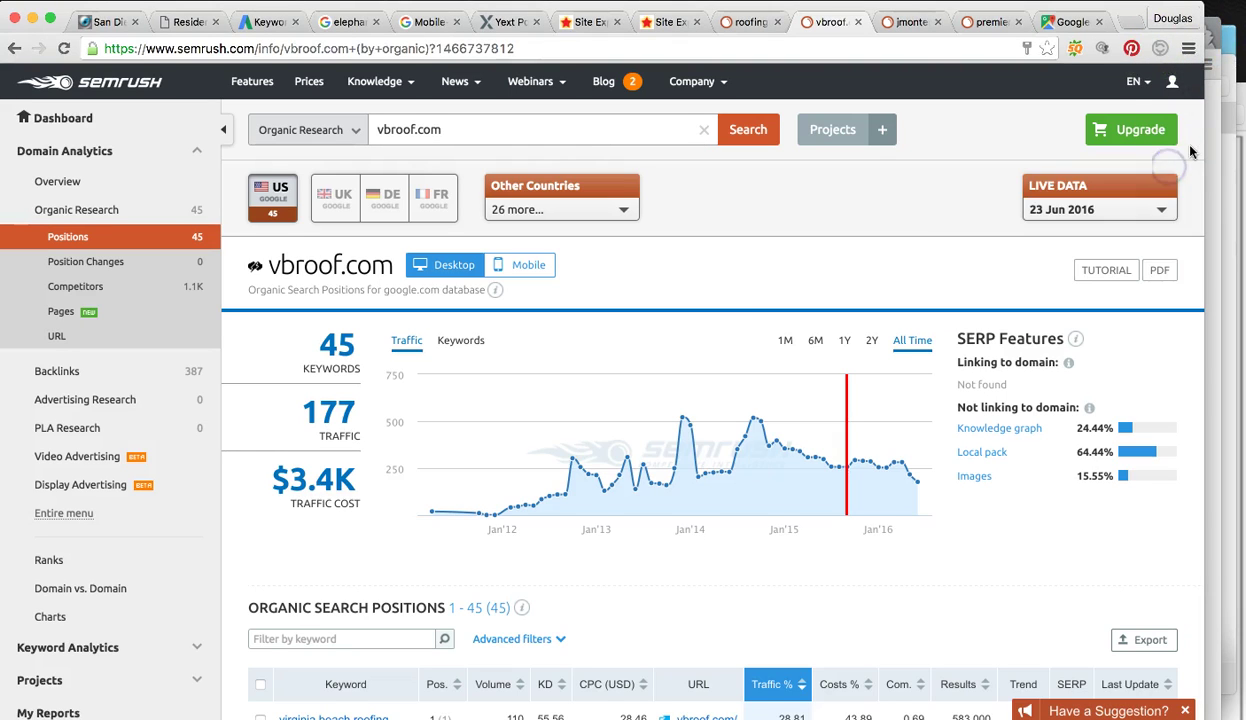
left_click(742, 22)
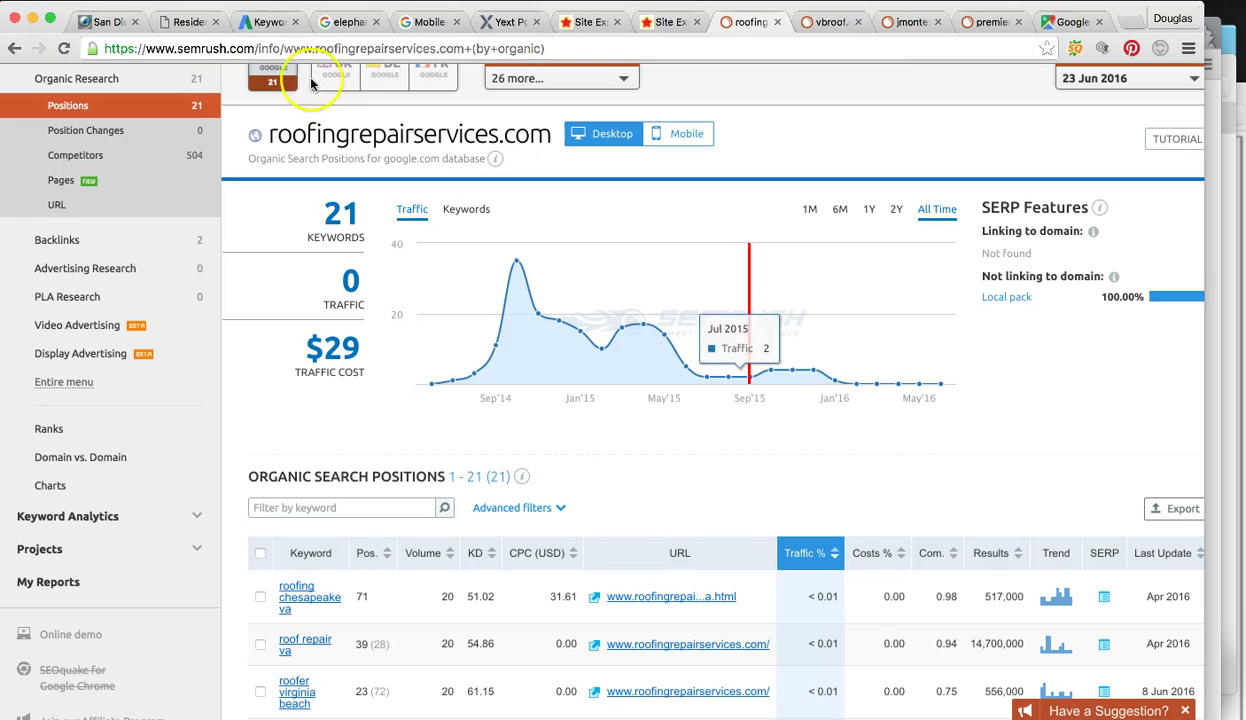
Step: Switch to Google AdWords Keyword Planner and review the roofing contractors search trends and keyword ideas
left_click(266, 21)
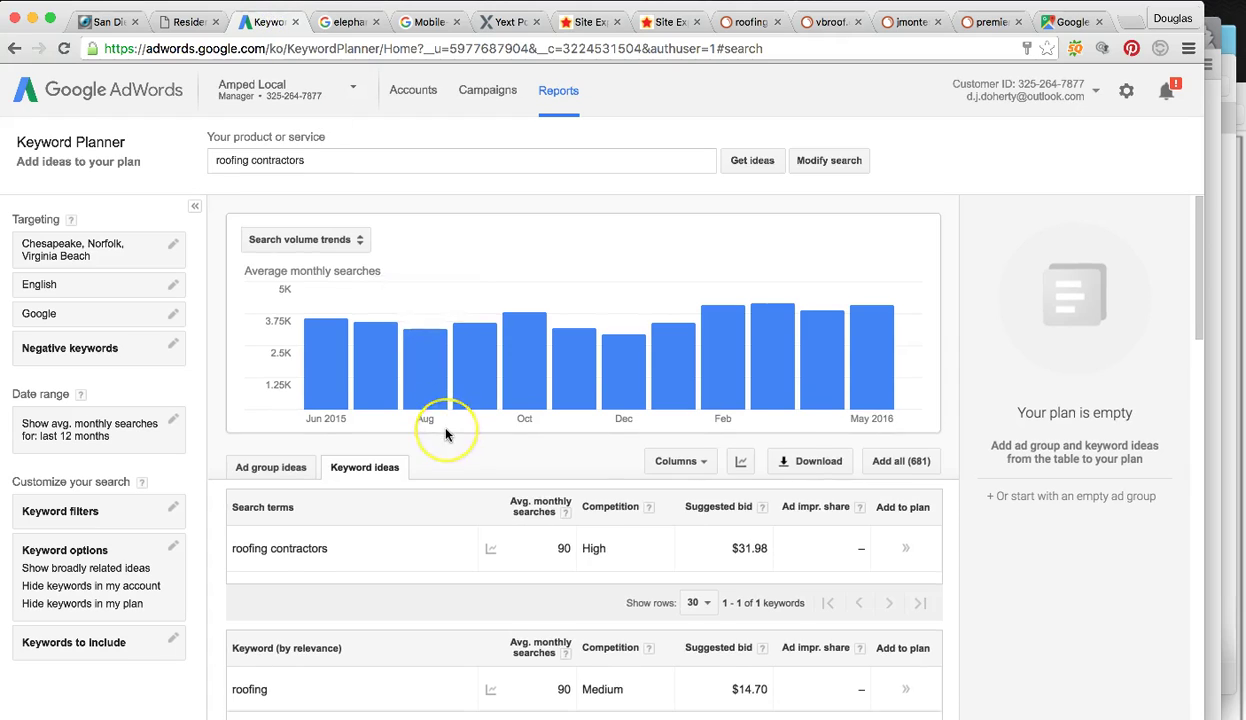
scroll(446, 432, "down", 10)
scroll(446, 432, "up", 12)
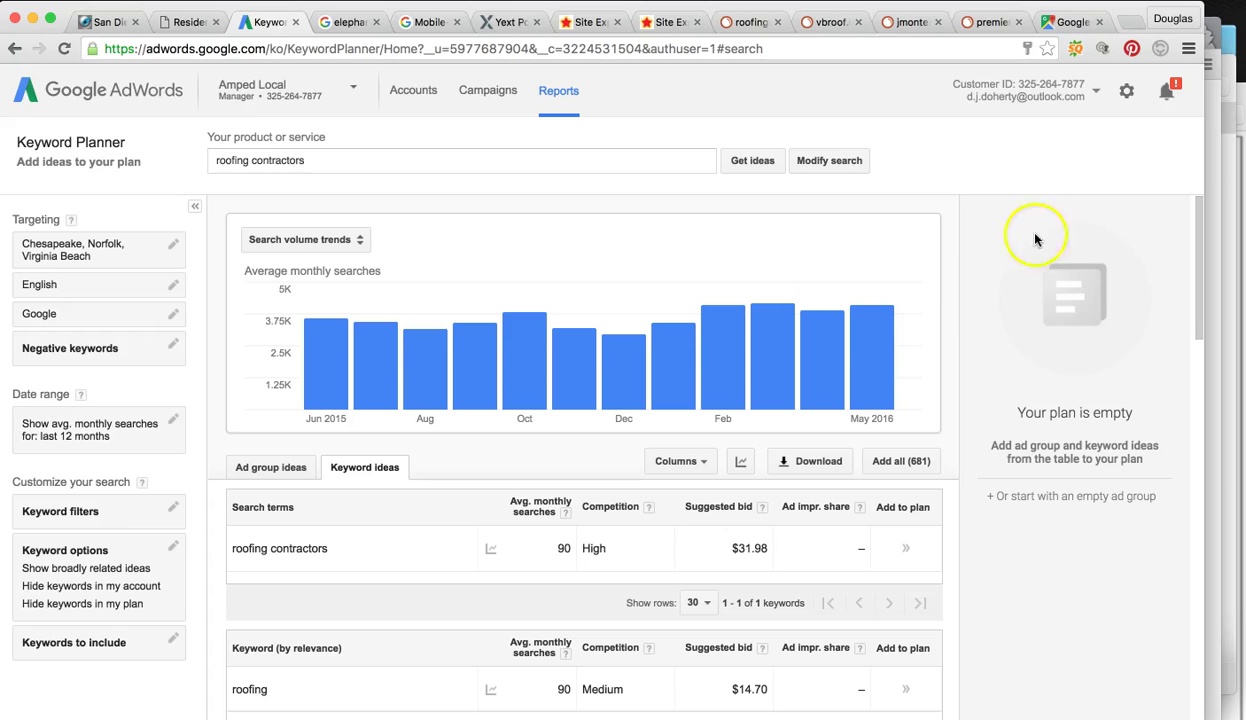
mouse_move(884, 349)
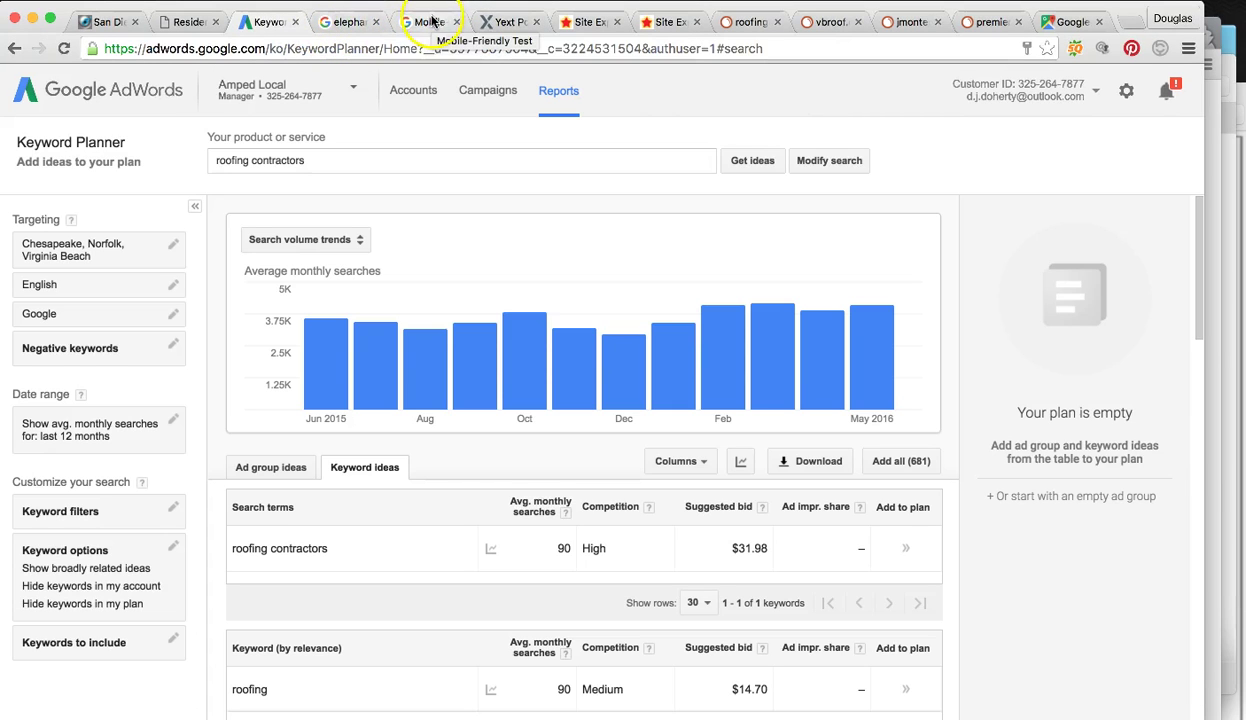
Step: View the roofingrepairservices.com homepage, its Mobile-Friendly Test result and the Google results for elephant
left_click(183, 24)
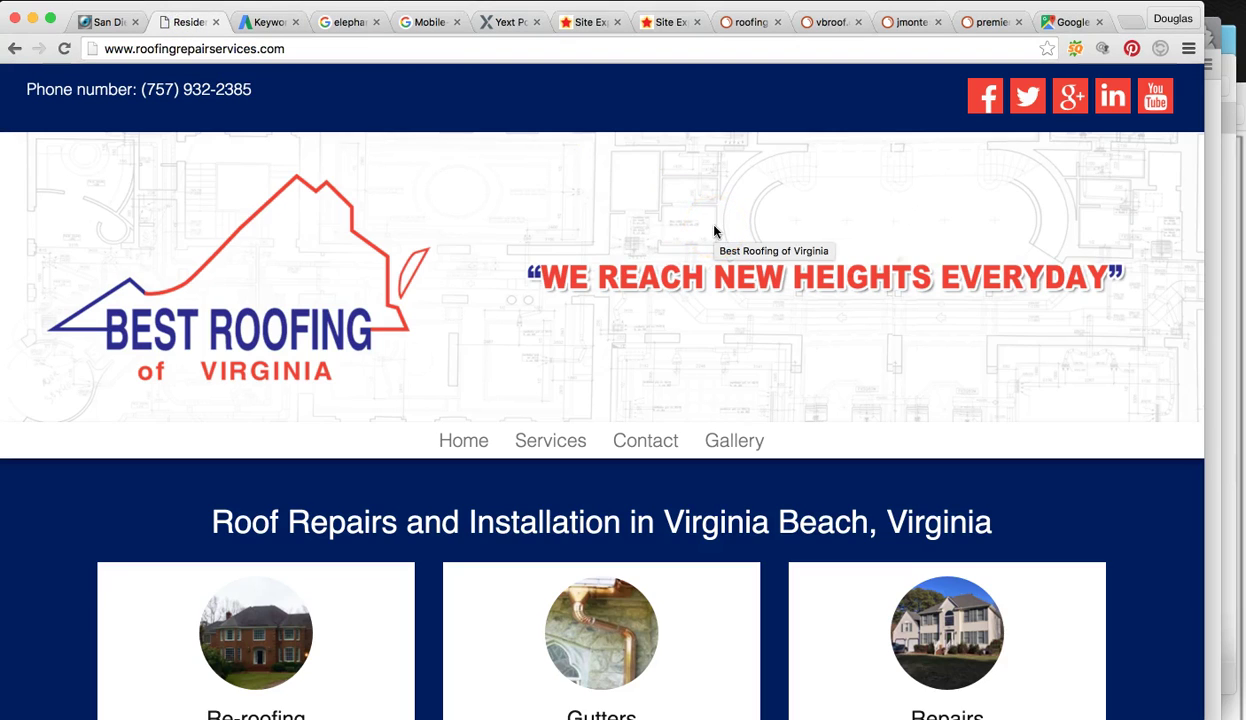
left_click(439, 24)
scroll(745, 398, "down", 3)
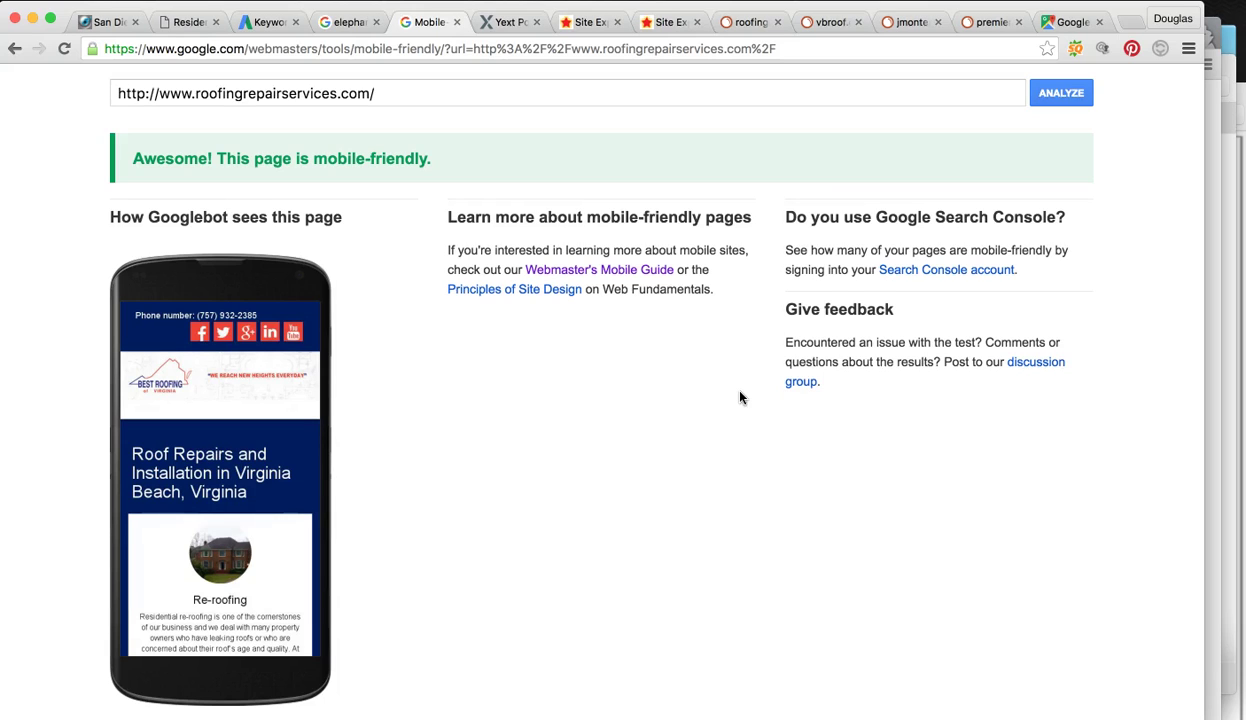
left_click(346, 22)
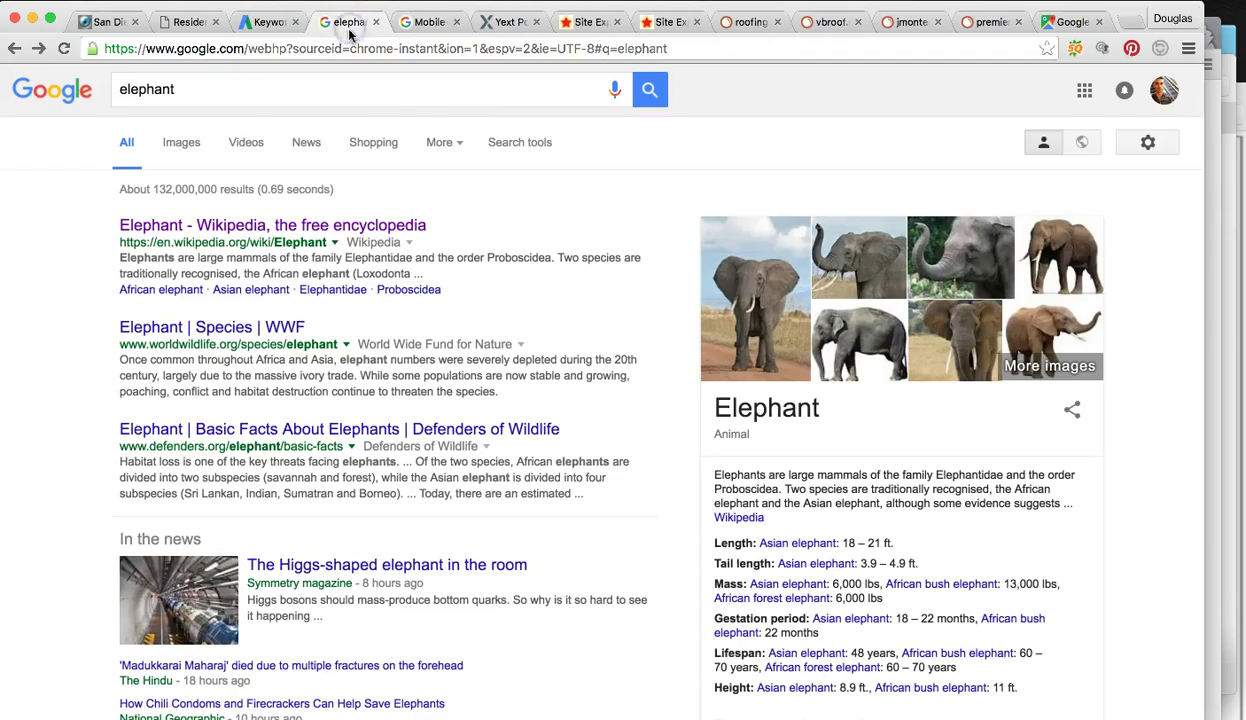
Step: Compare the homepage's roof repair service descriptions with the Keyword Planner's roofing keyword ideas
left_click(178, 22)
scroll(545, 253, "down", 8)
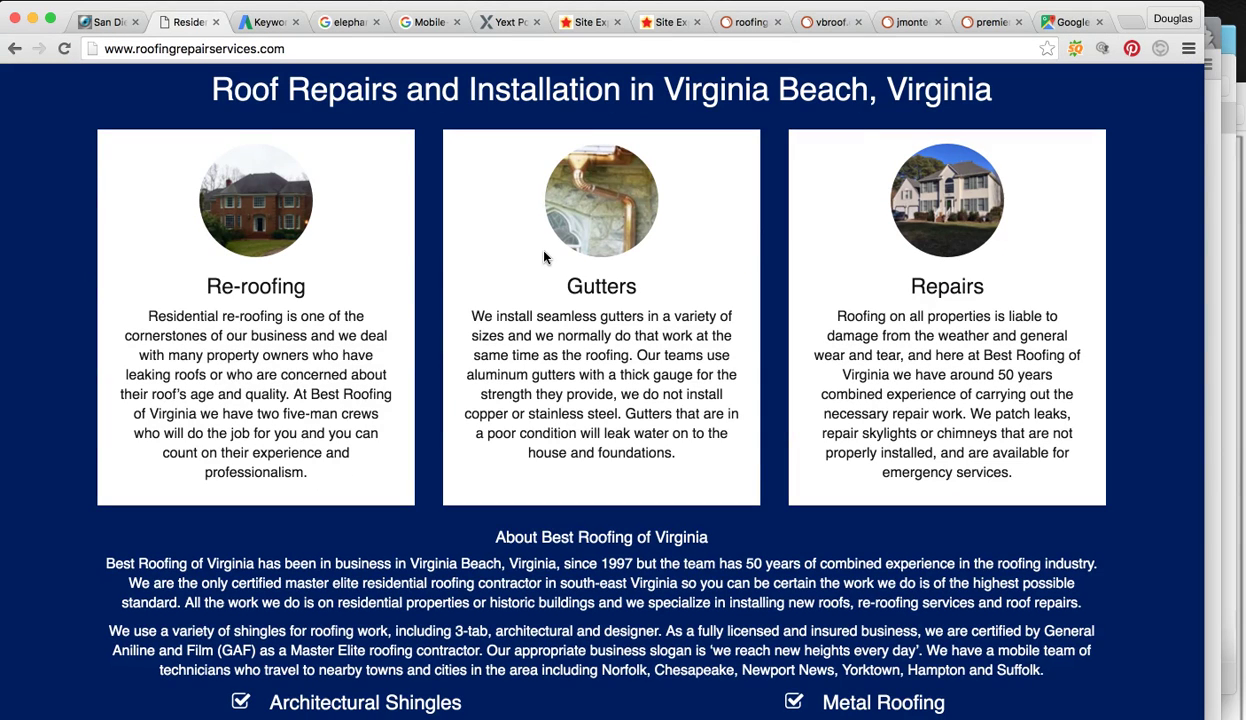
left_click(268, 22)
scroll(530, 330, "down", 5)
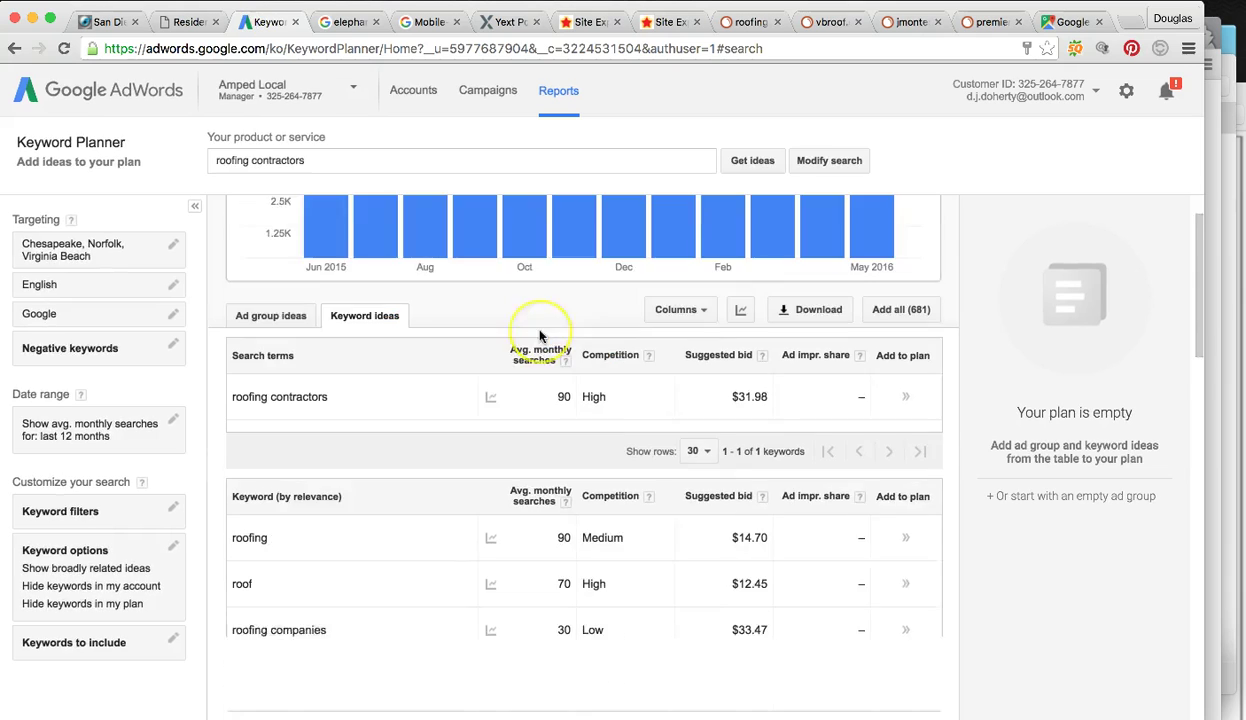
Step: Read through the roofingrepairservices.com homepage content, including the About Best Roofing of Virginia and Gutters and Shingles sections
left_click(185, 24)
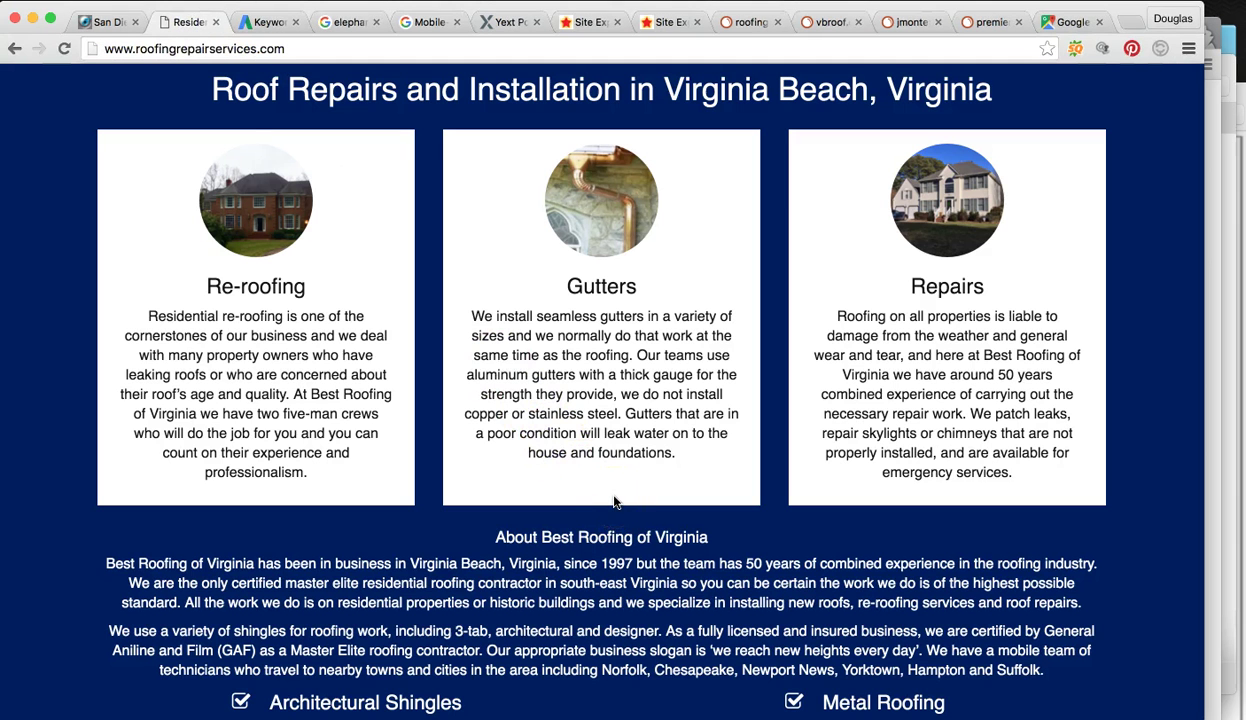
scroll(614, 502, "down", 3)
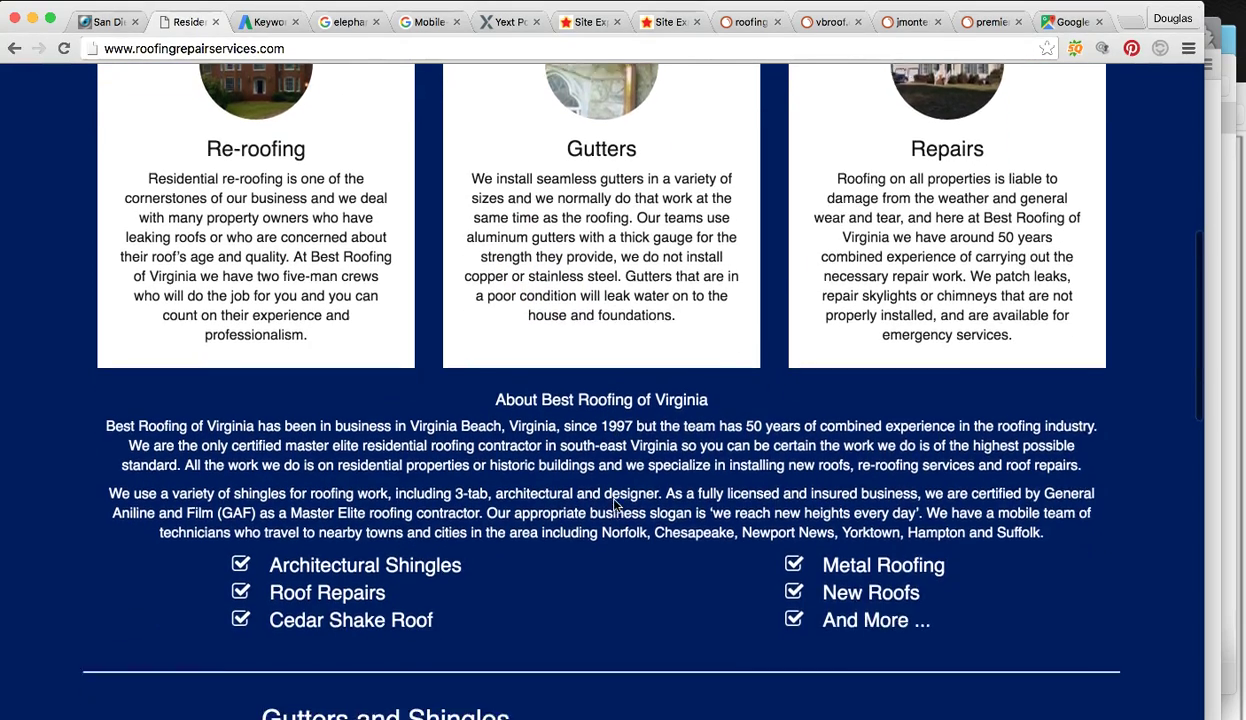
scroll(614, 504, "down", 1)
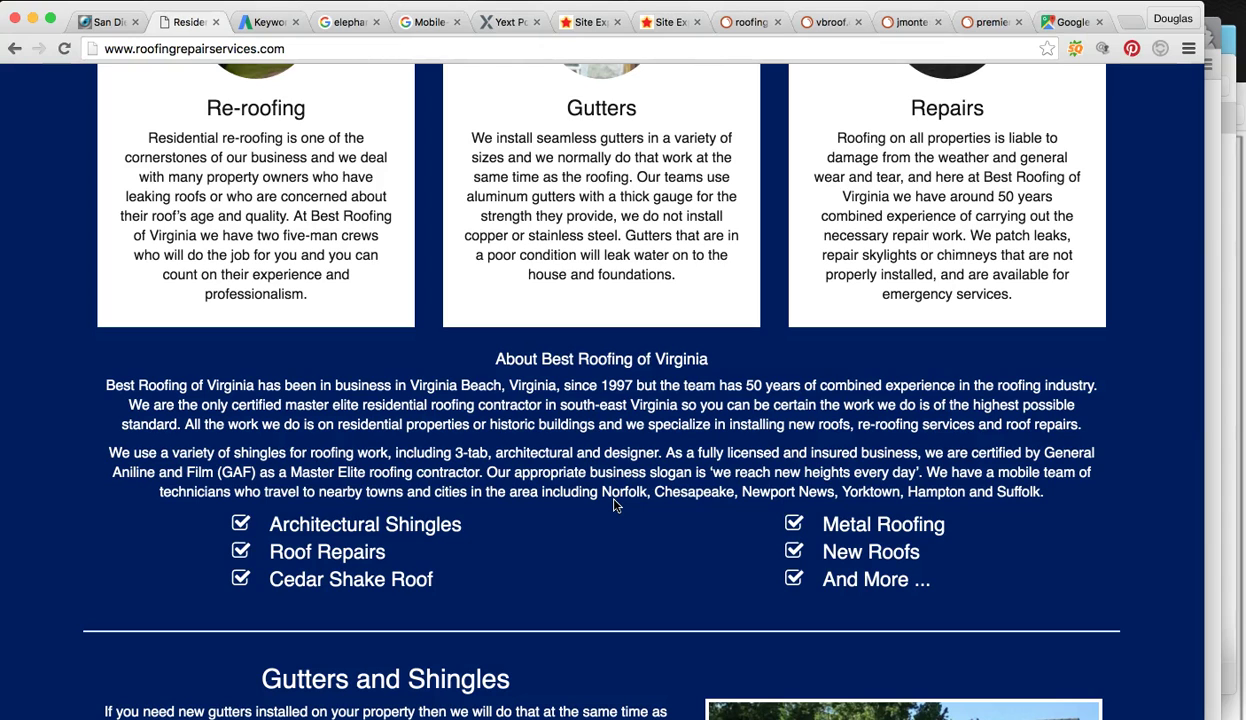
scroll(614, 504, "down", 7)
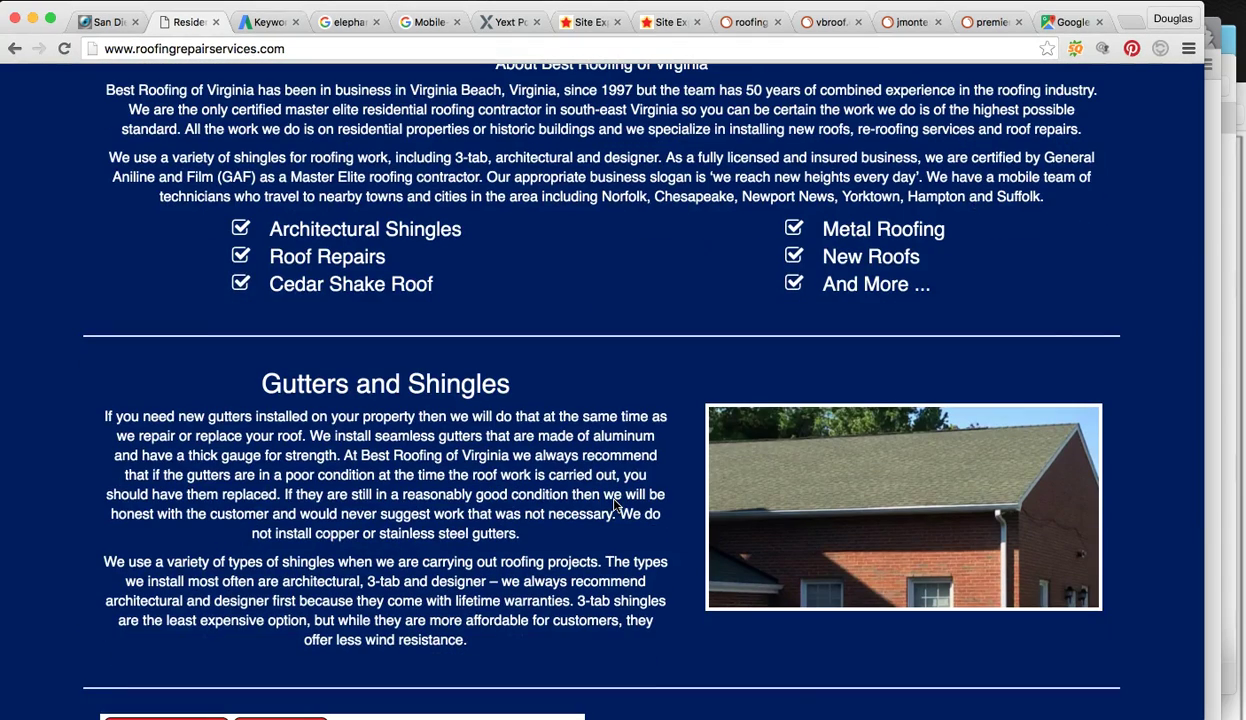
scroll(614, 506, "down", 11)
scroll(614, 505, "up", 10)
scroll(614, 506, "up", 4)
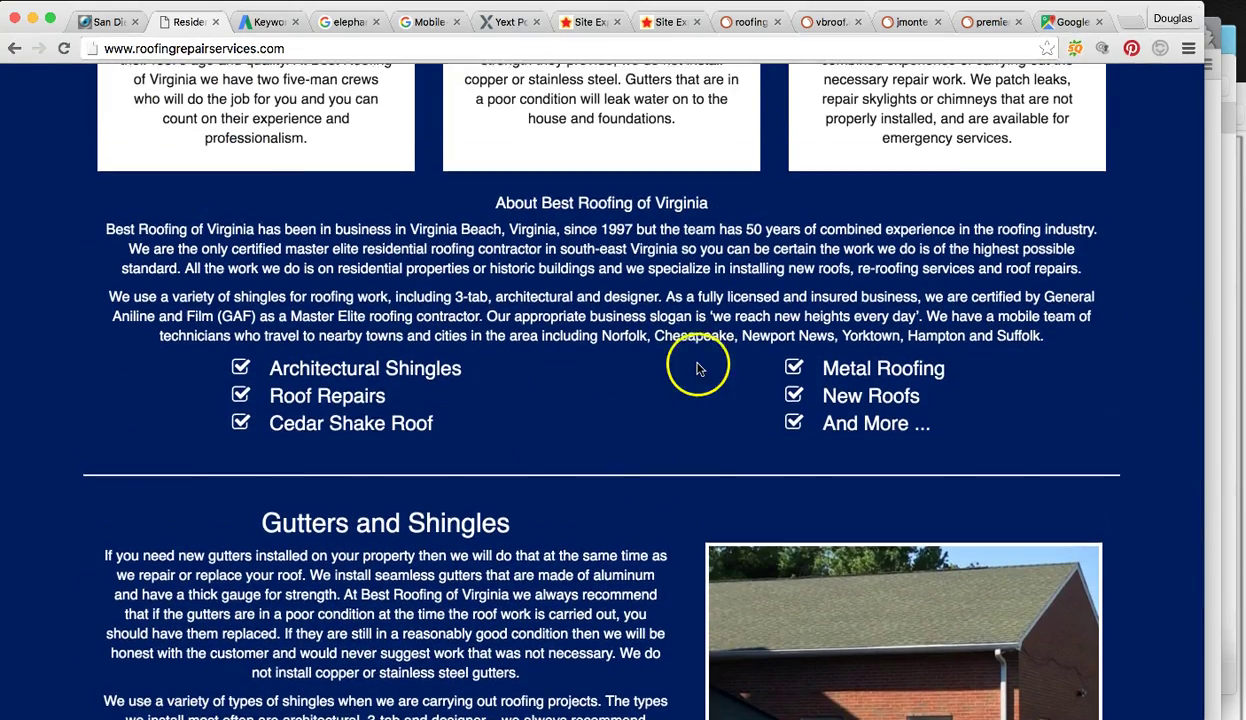
scroll(701, 361, "up", 9)
scroll(570, 431, "down", 10)
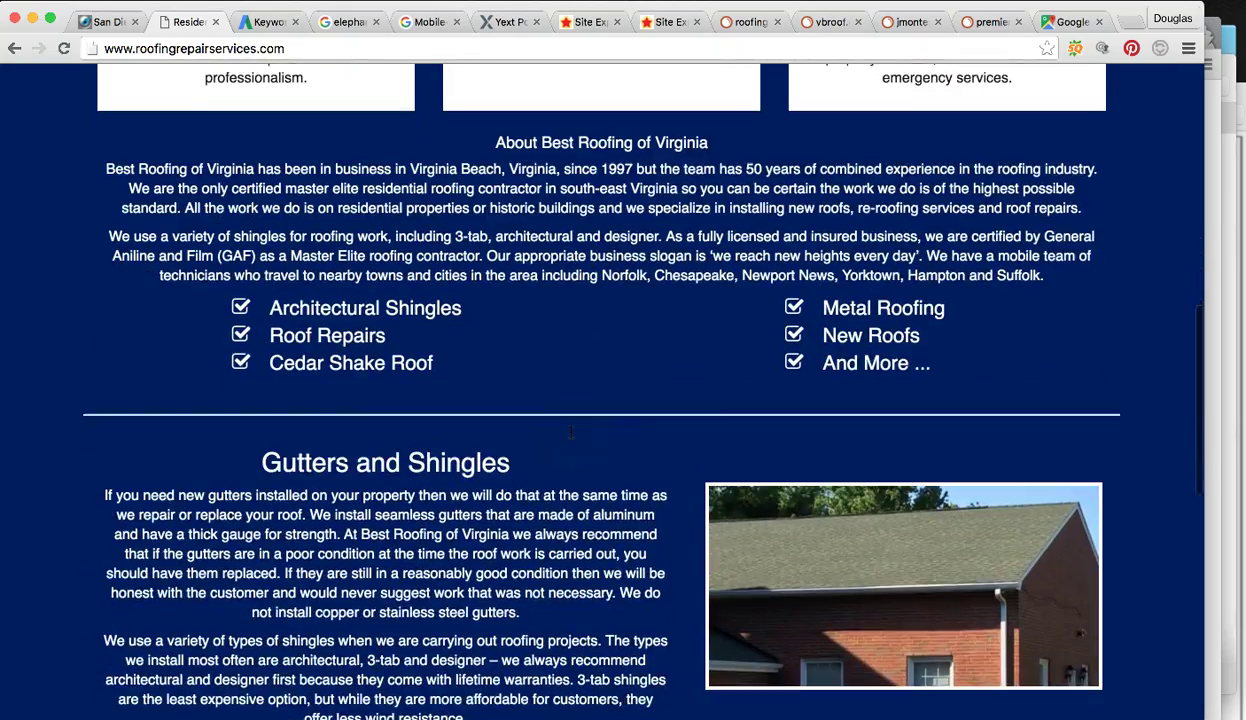
scroll(570, 431, "up", 7)
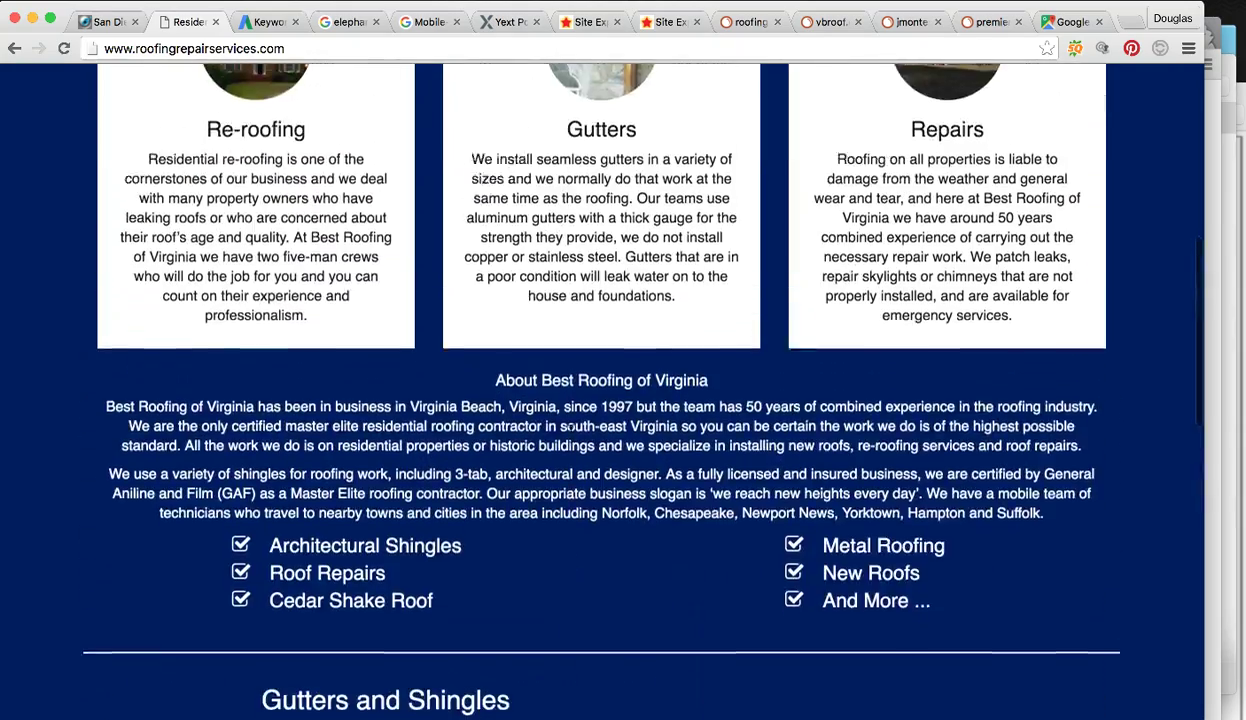
scroll(570, 431, "up", 10)
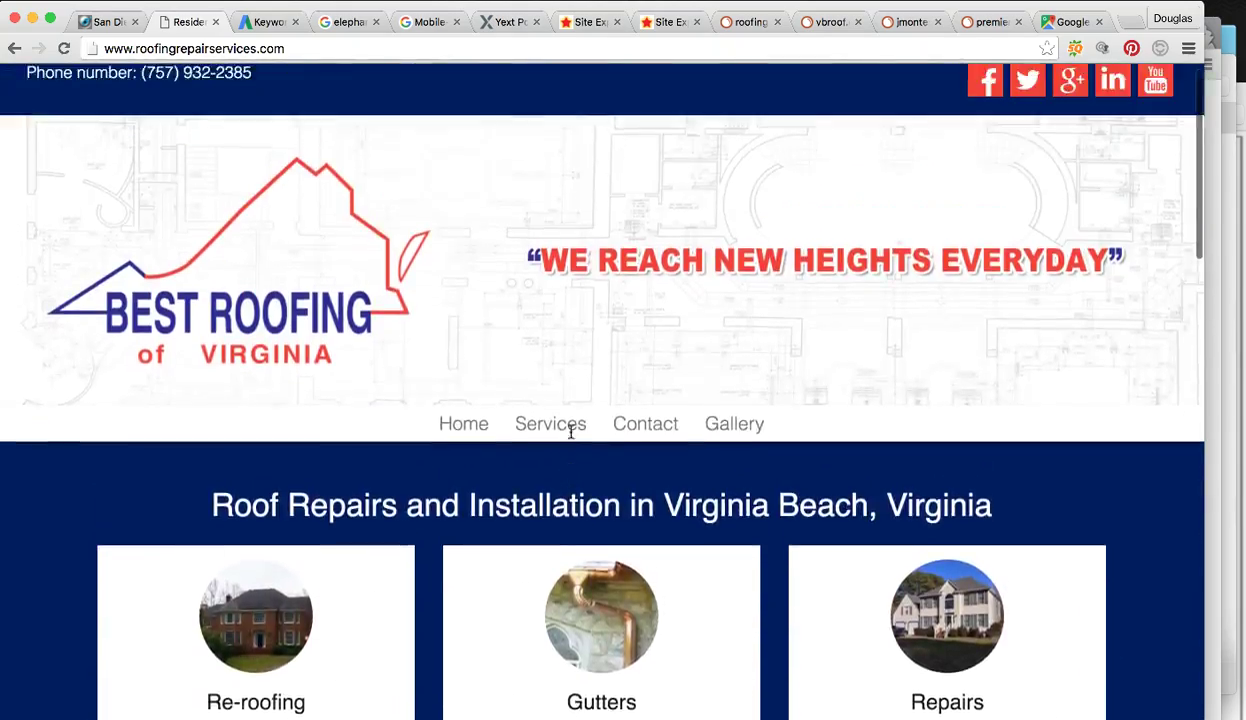
Step: Recheck the homepage's Re-roofing, Gutters and Repairs blocks, continuing through the customer reviews and the For More Information form
left_click(466, 438)
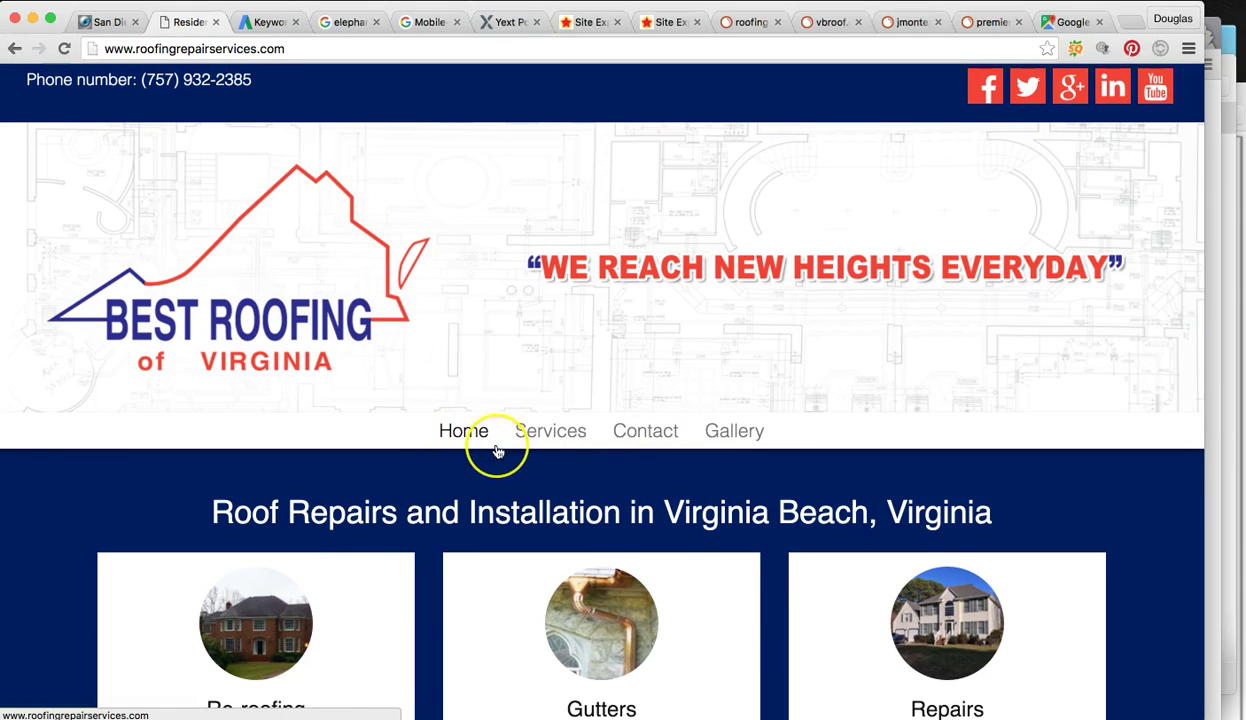
scroll(495, 445, "down", 5)
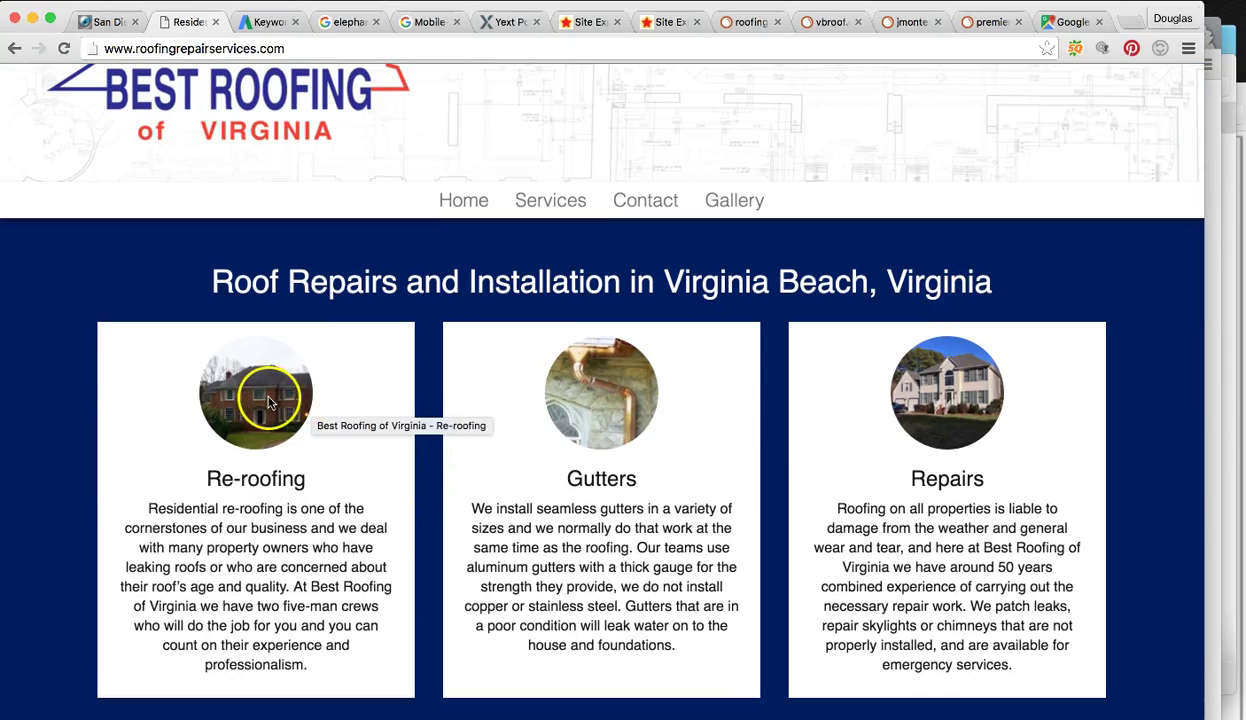
scroll(910, 400, "down", 5)
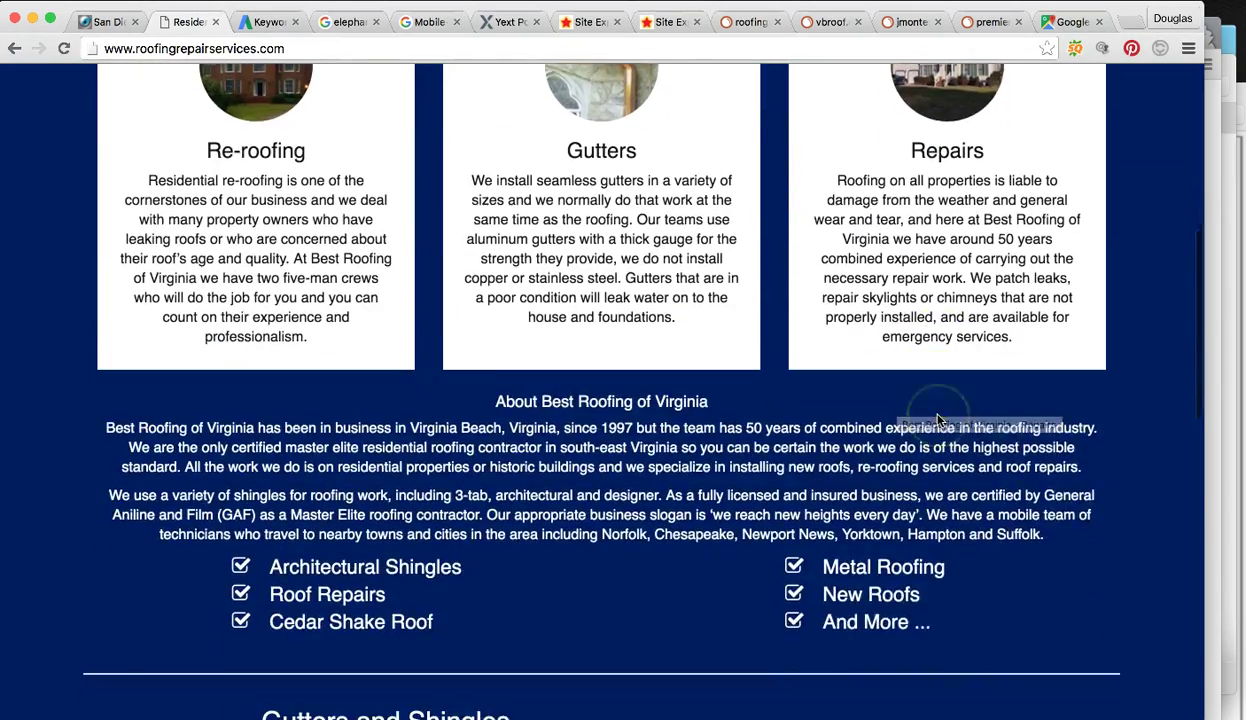
scroll(930, 330, "up", 4)
scroll(947, 260, "down", 2)
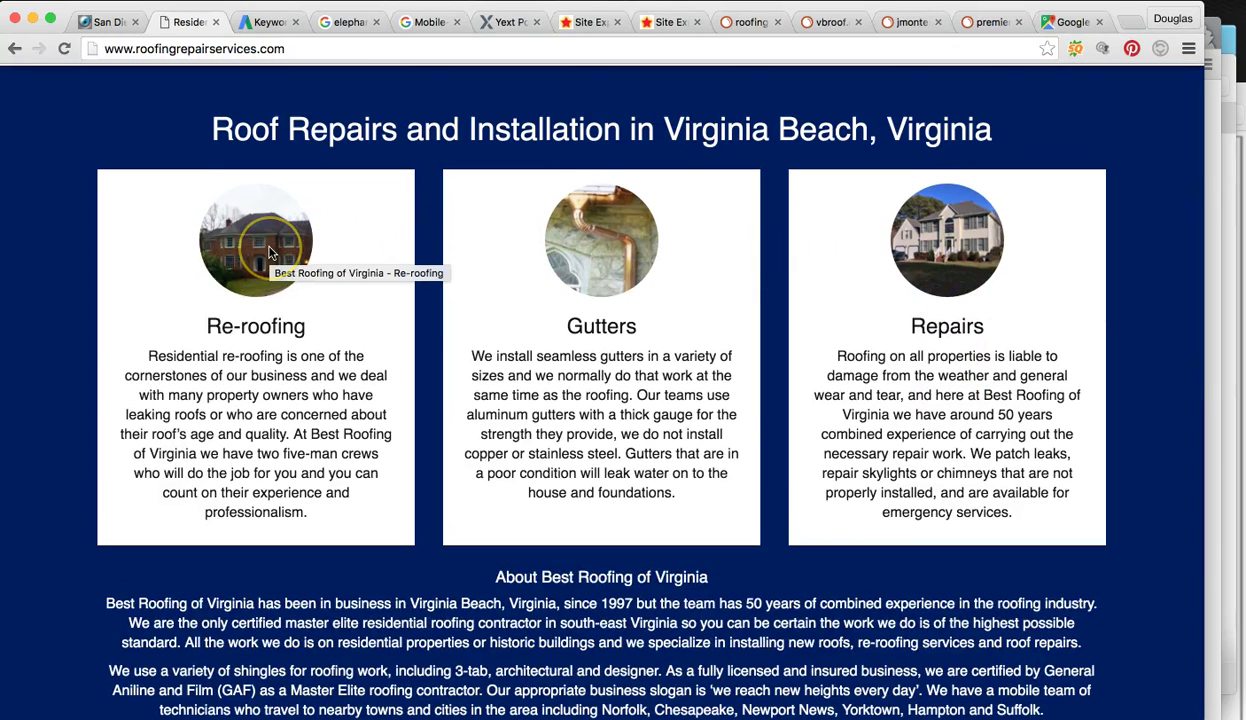
scroll(325, 405, "down", 4)
scroll(325, 405, "down", 5)
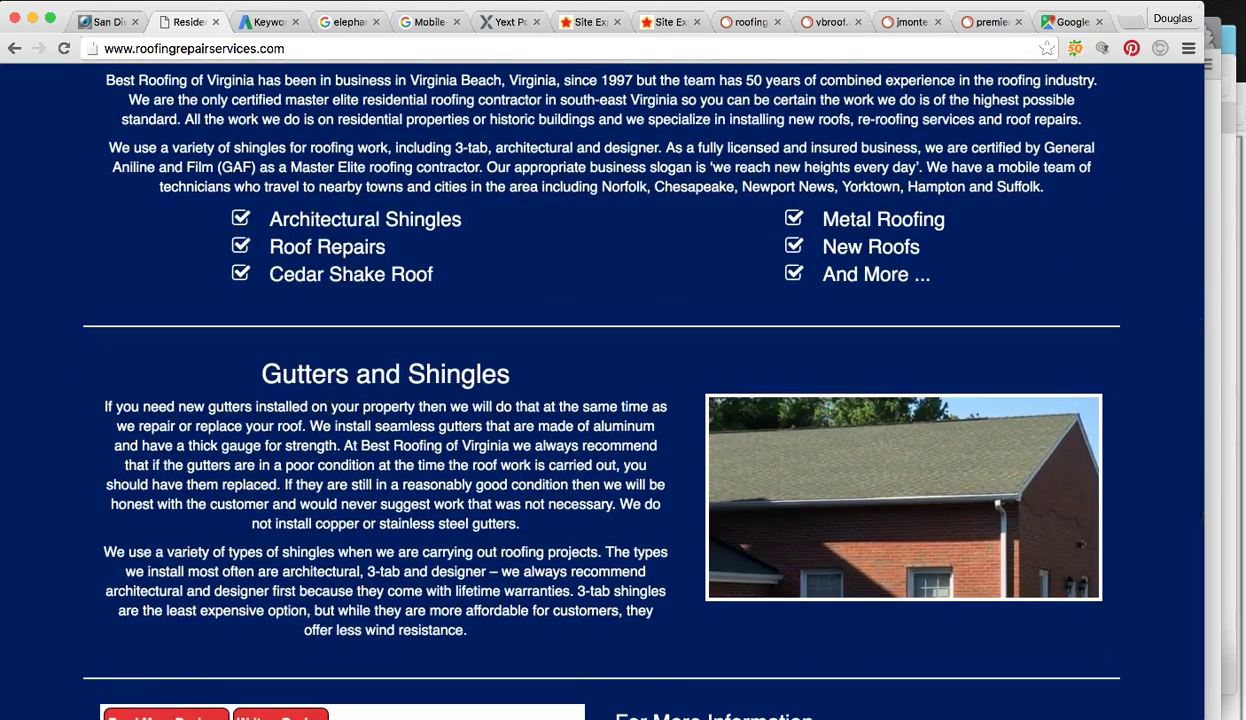
scroll(315, 380, "down", 4)
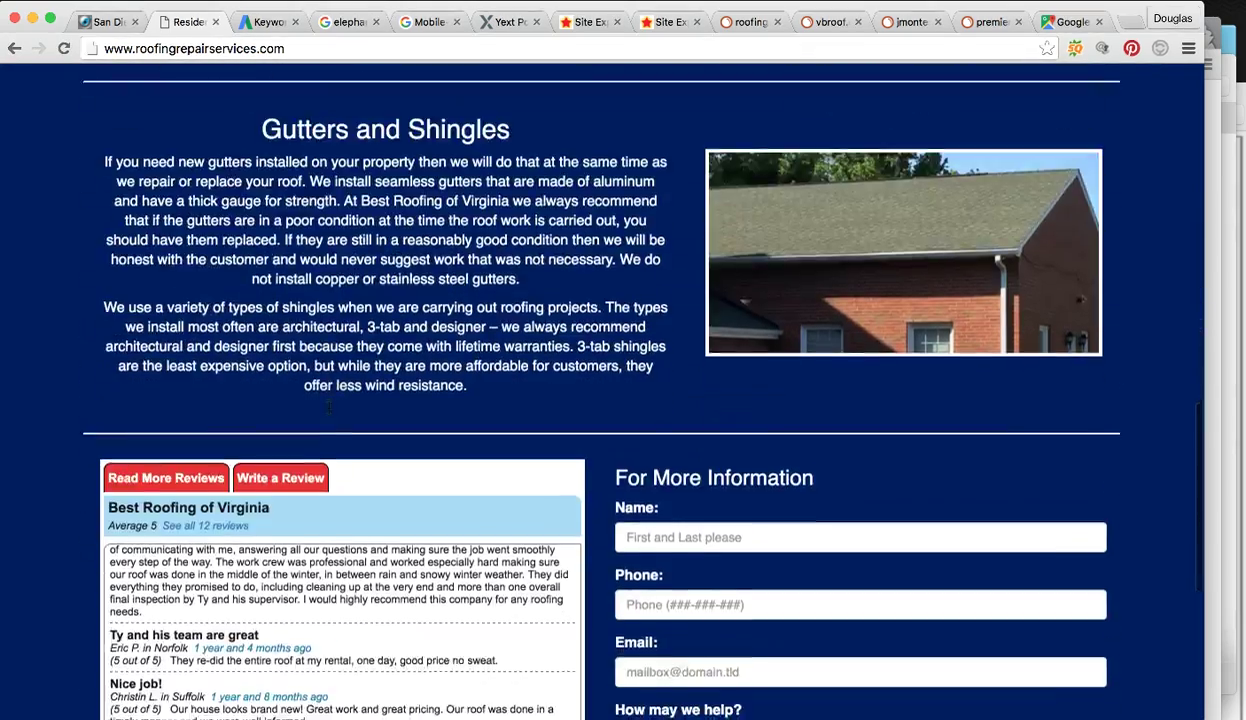